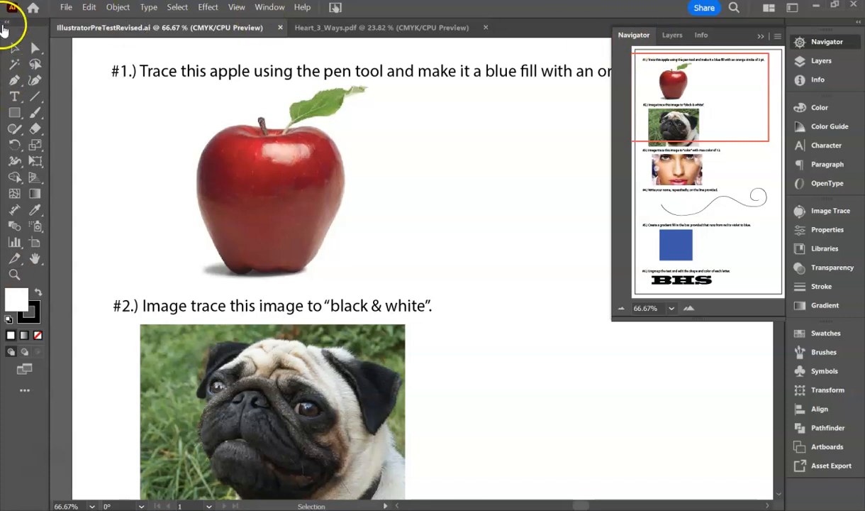
pyautogui.click(9, 24)
pyautogui.click(10, 24)
pyautogui.click(9, 24)
pyautogui.click(9, 23)
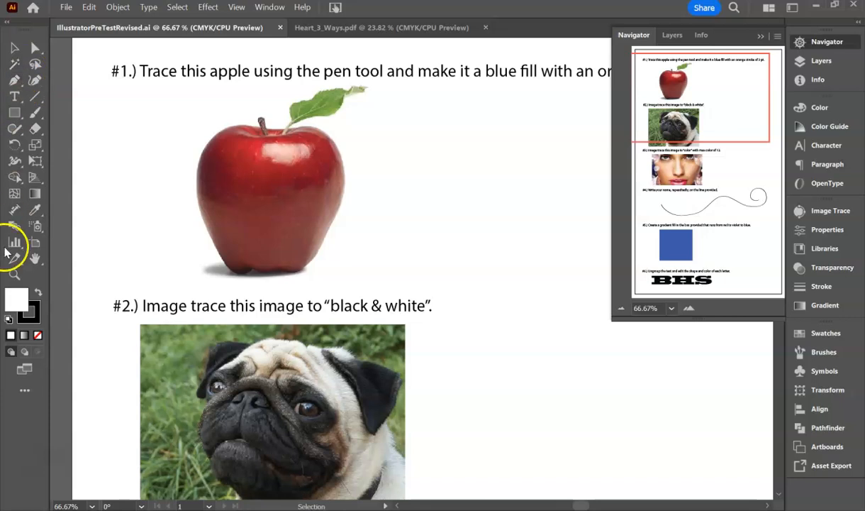
pyautogui.click(269, 8)
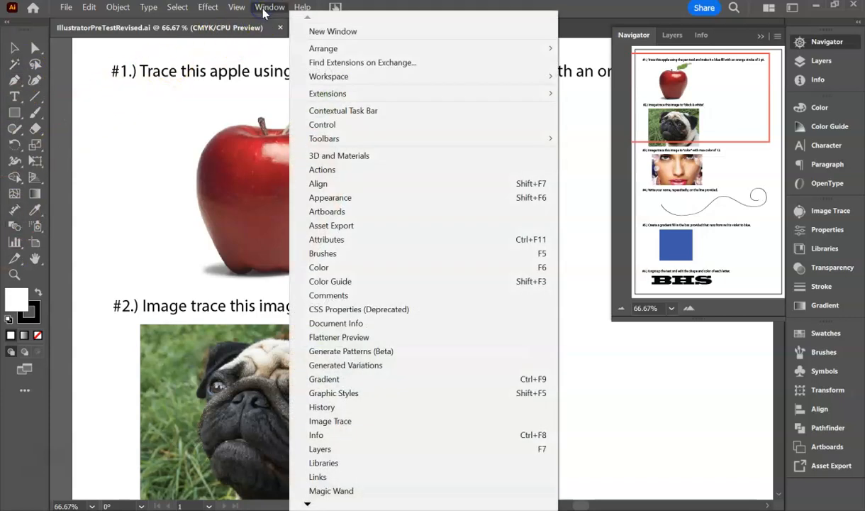
pyautogui.moveTo(358, 140)
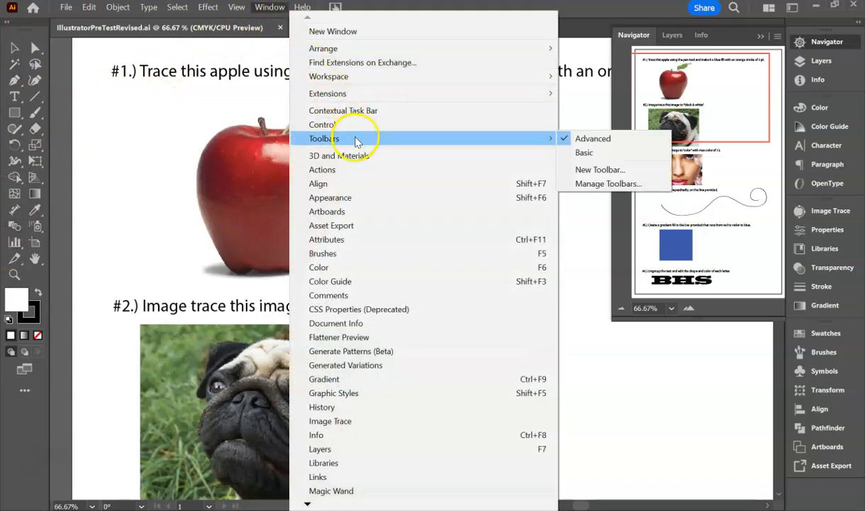
pyautogui.click(608, 145)
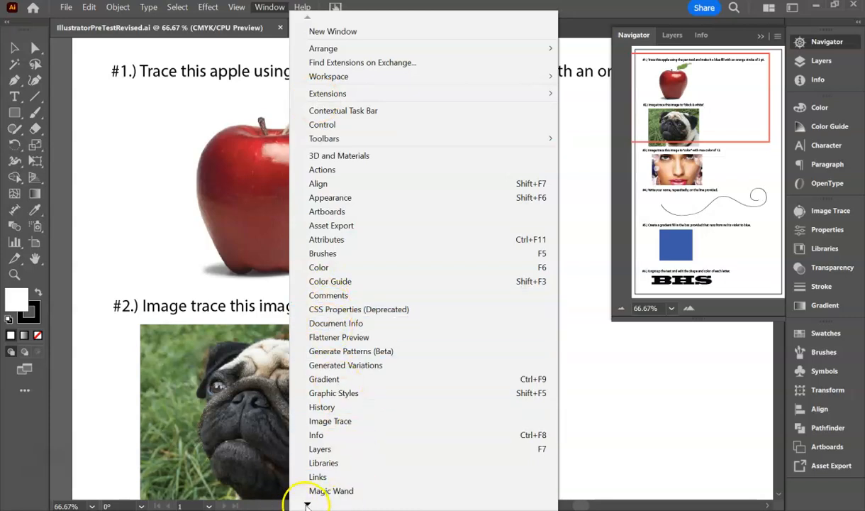
pyautogui.moveTo(307, 502)
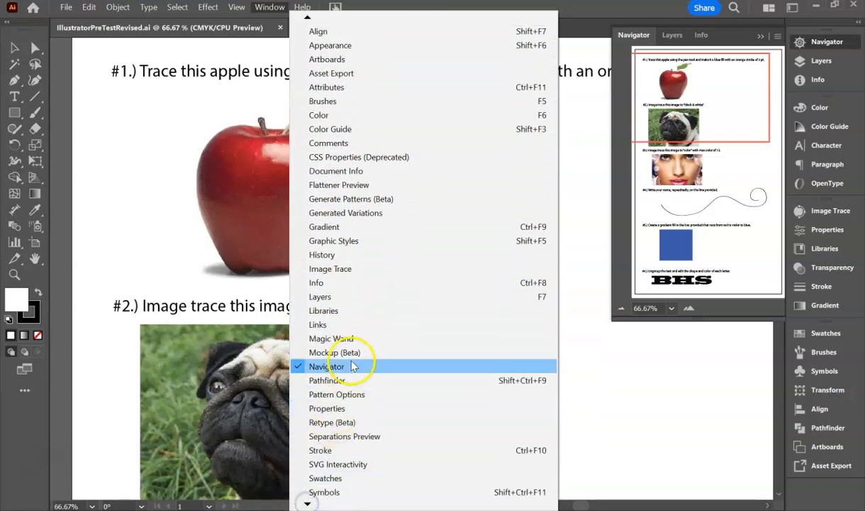
# With no fill set, trace the red apple's right side from the stem area down to its base with the Pen tool
pyautogui.click(672, 132)
pyautogui.moveTo(672, 132); pyautogui.dragTo(688, 93)
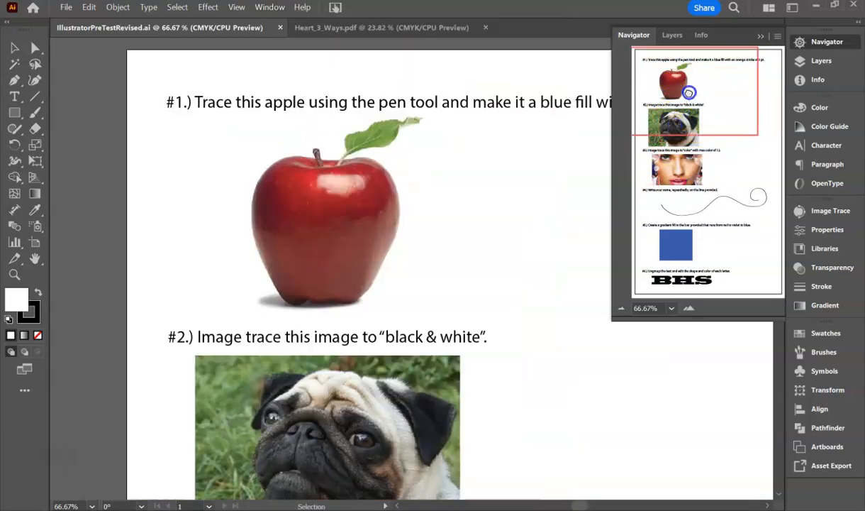
pyautogui.click(761, 36)
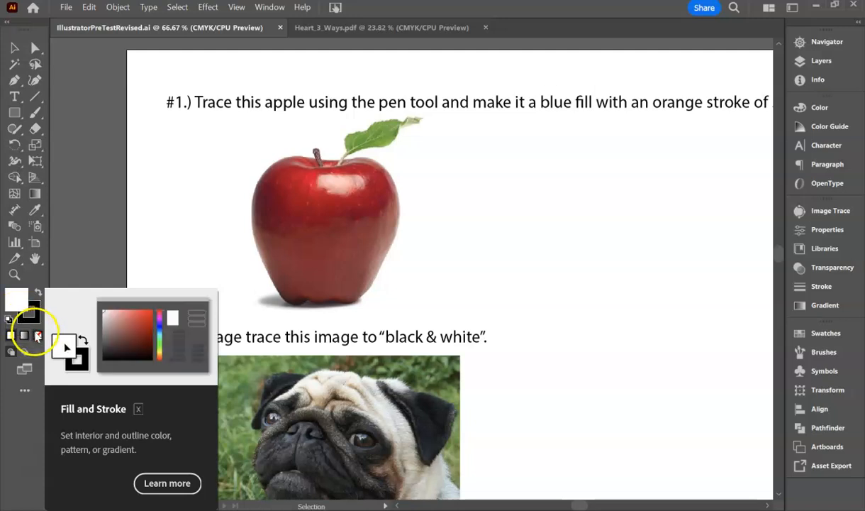
pyautogui.click(39, 337)
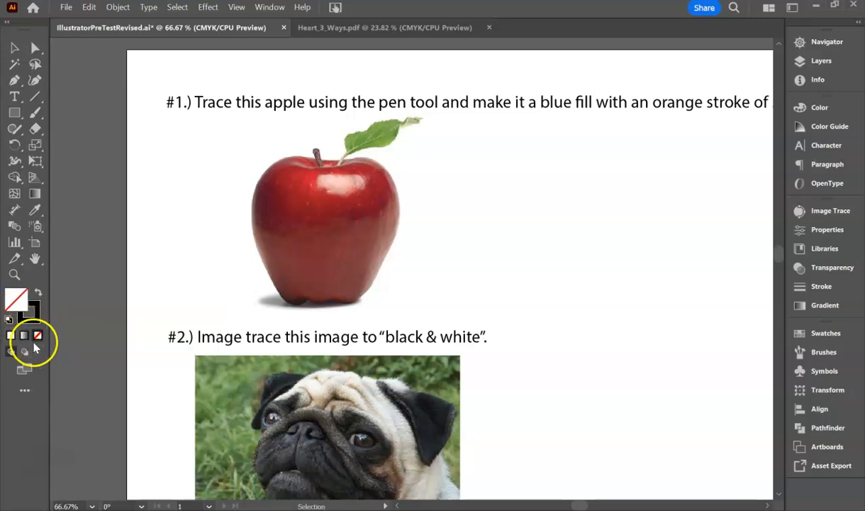
pyautogui.click(16, 80)
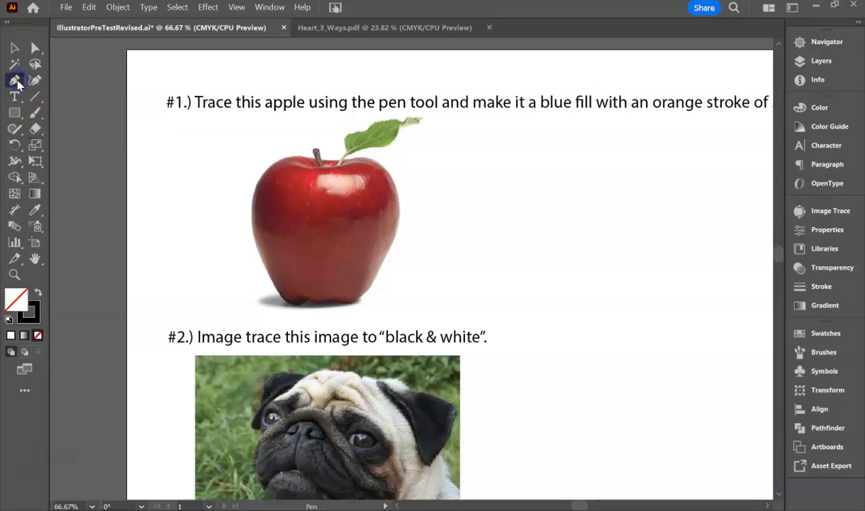
pyautogui.click(348, 152)
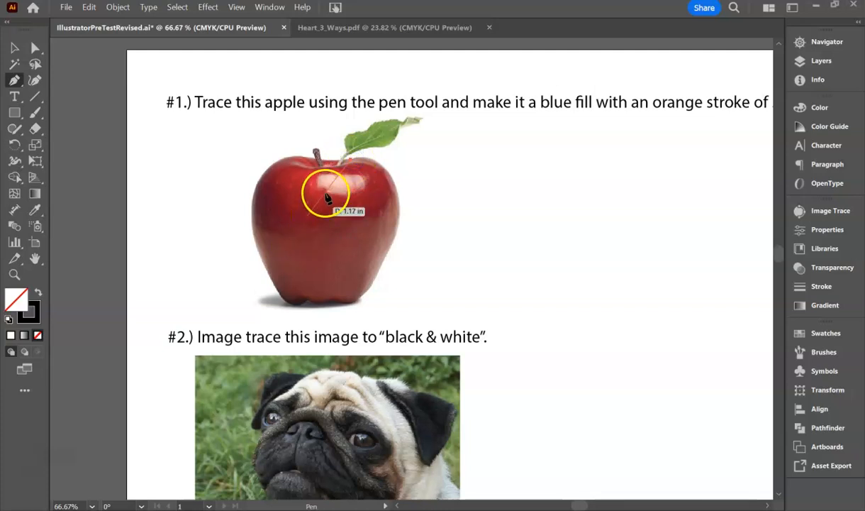
pyautogui.click(401, 222)
pyautogui.moveTo(404, 284)
pyautogui.mouseDown()
pyautogui.moveTo(390, 279)
pyautogui.moveTo(415, 294)
pyautogui.moveTo(397, 278)
pyautogui.mouseUp()
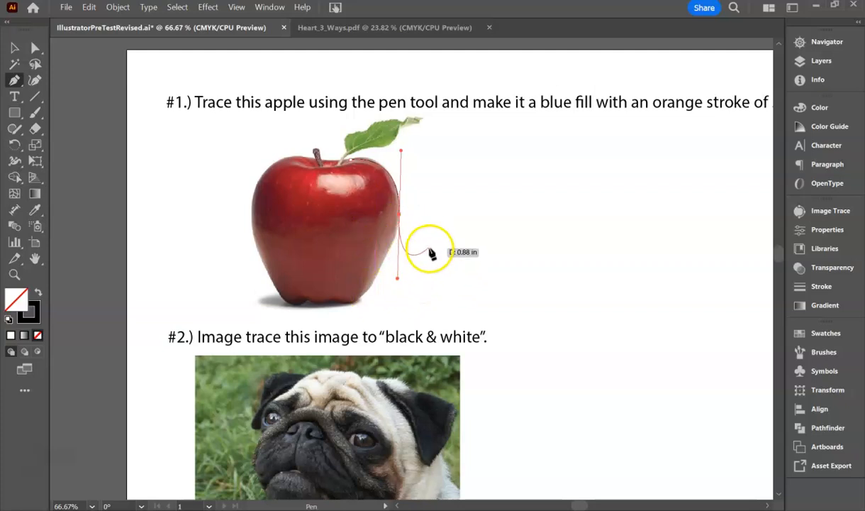
pyautogui.click(401, 216)
pyautogui.moveTo(354, 304); pyautogui.dragTo(333, 313)
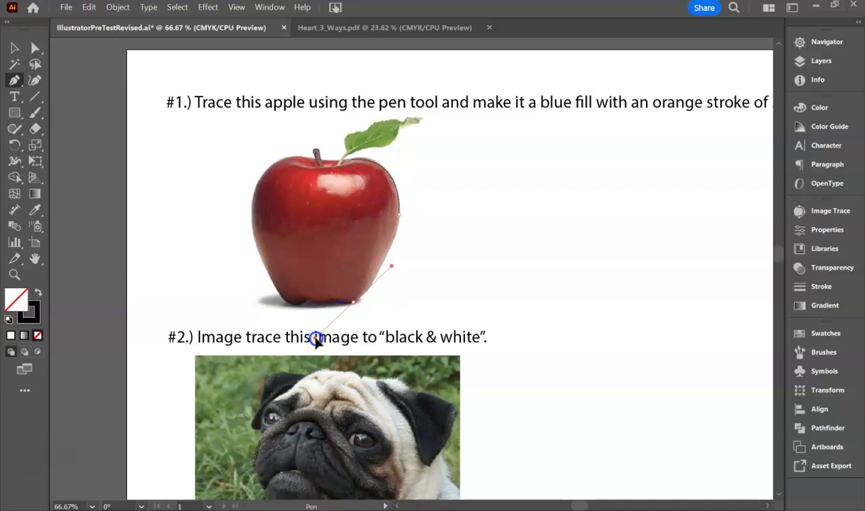
pyautogui.click(354, 304)
# Continue the pen path along the apple's base and up its left side, closing it at the starting point near the stem
pyautogui.click(307, 301)
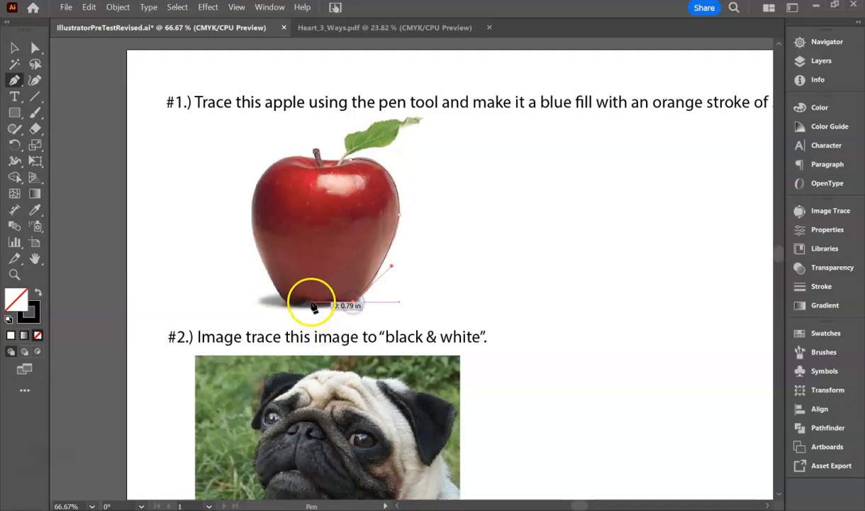
pyautogui.moveTo(284, 295); pyautogui.dragTo(259, 269)
pyautogui.click(275, 290)
pyautogui.click(260, 180)
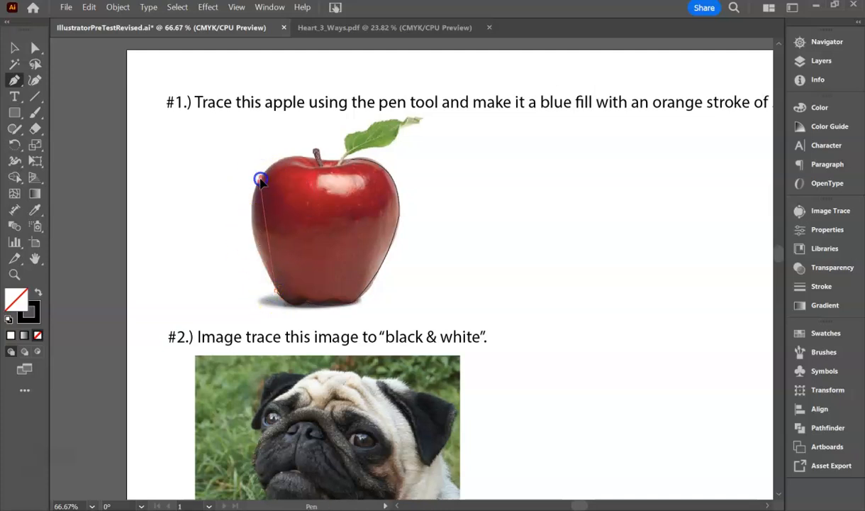
pyautogui.click(260, 180)
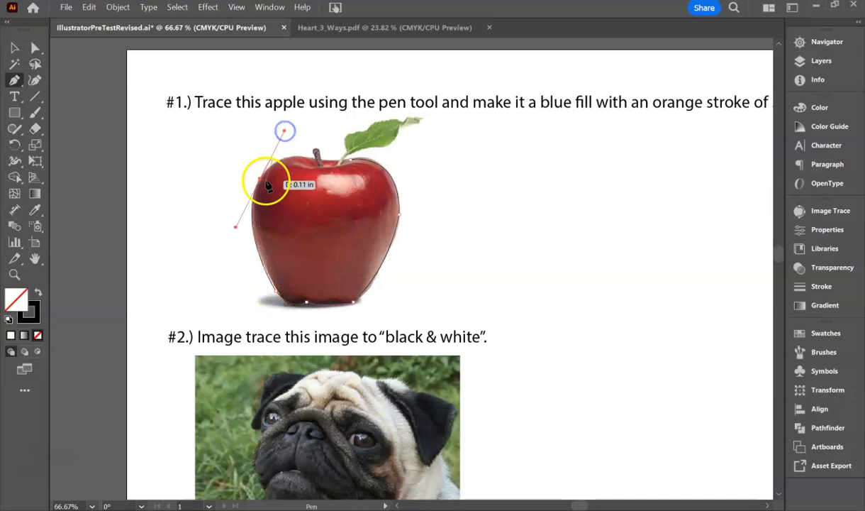
pyautogui.moveTo(317, 157); pyautogui.dragTo(360, 159)
pyautogui.click(313, 158)
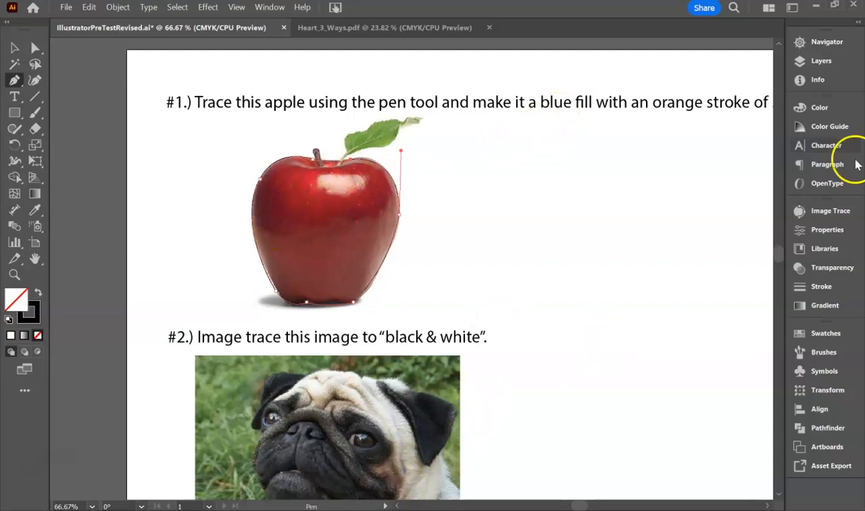
# Select the traced apple path and give it a blue fill (3A439B)
pyautogui.click(833, 52)
pyautogui.moveTo(724, 103); pyautogui.dragTo(700, 86)
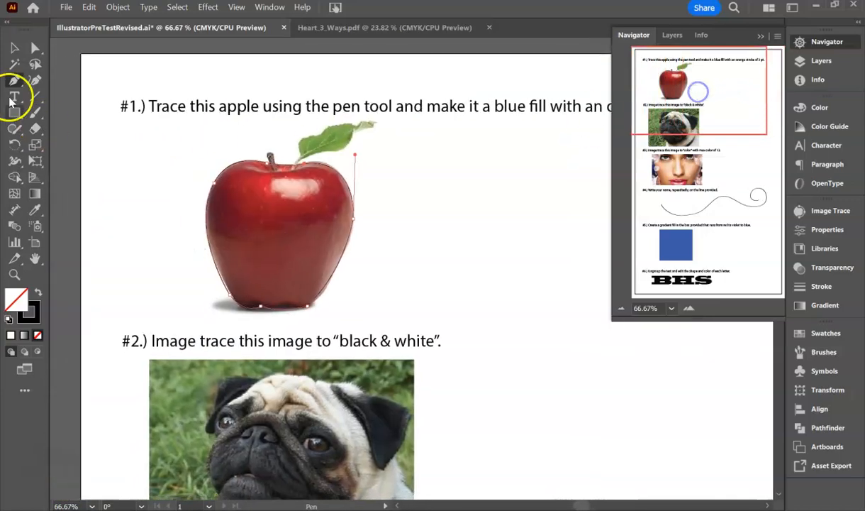
pyautogui.click(14, 50)
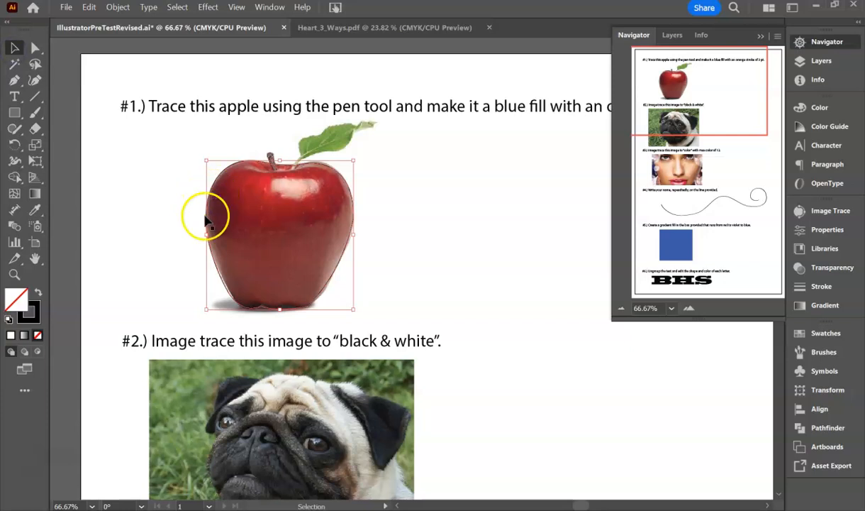
pyautogui.doubleClick(15, 299)
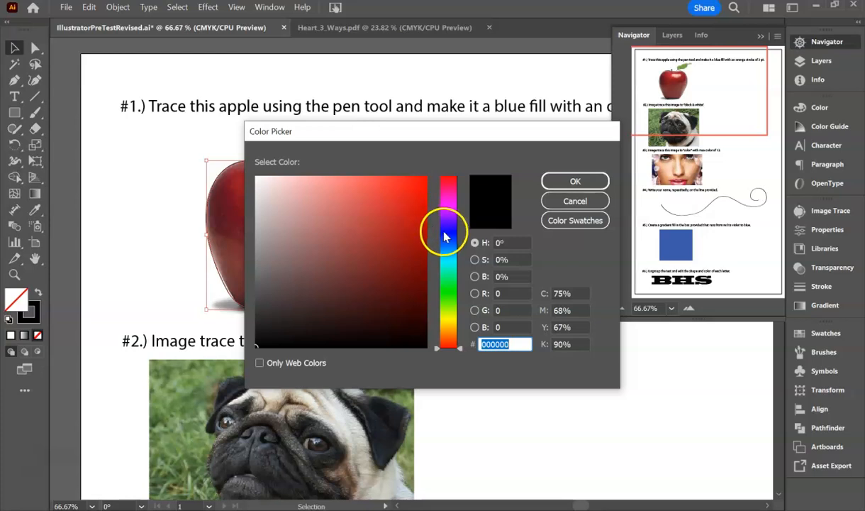
pyautogui.click(444, 235)
pyautogui.click(395, 219)
pyautogui.click(570, 181)
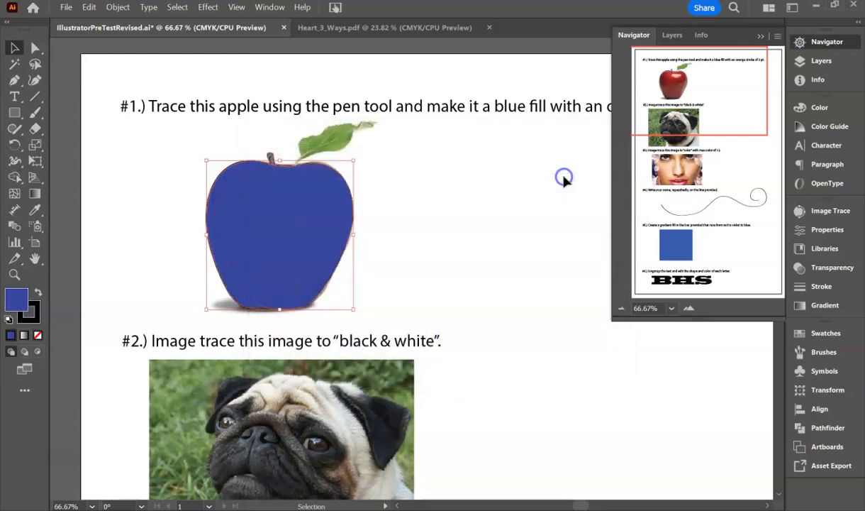
# Set the traced apple's stroke color to orange (E0890B)
pyautogui.doubleClick(32, 319)
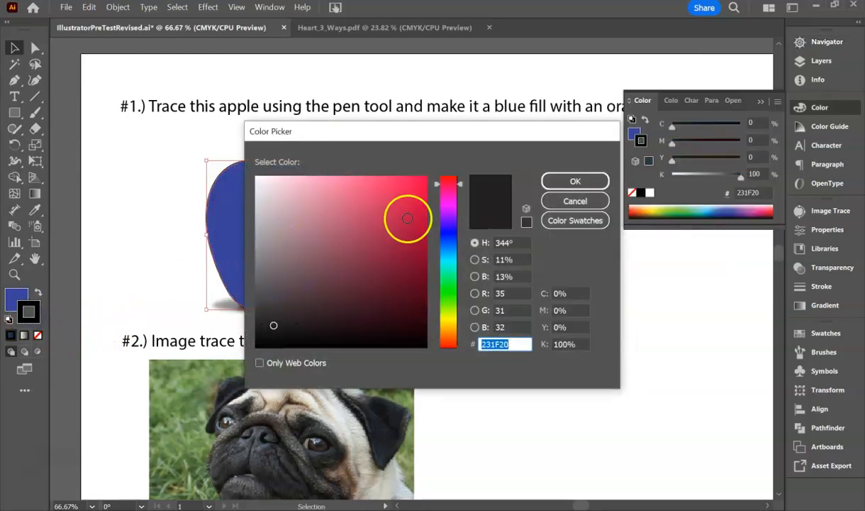
pyautogui.click(448, 331)
pyautogui.click(419, 196)
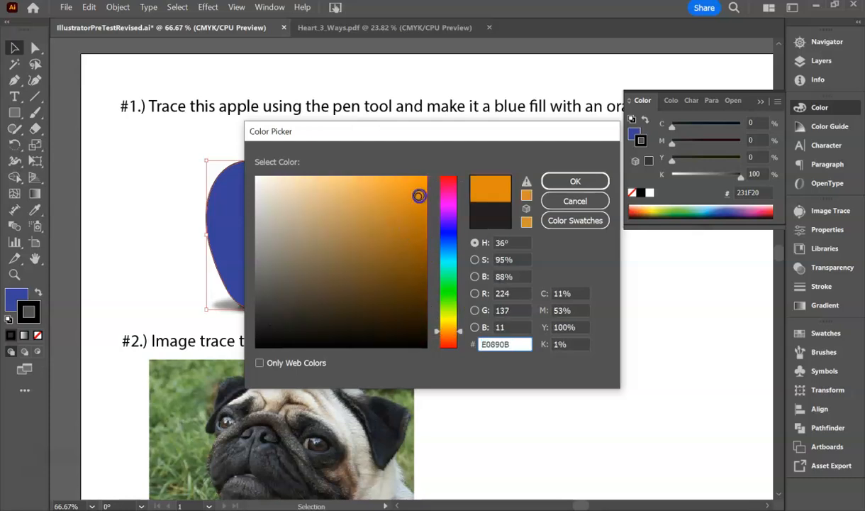
pyautogui.click(574, 181)
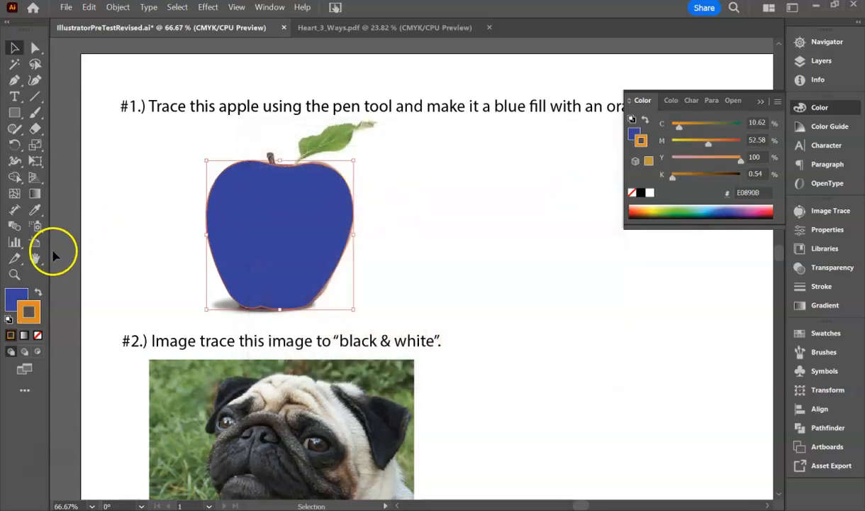
# Set the apple path's stroke weight to 3 pt
pyautogui.click(819, 287)
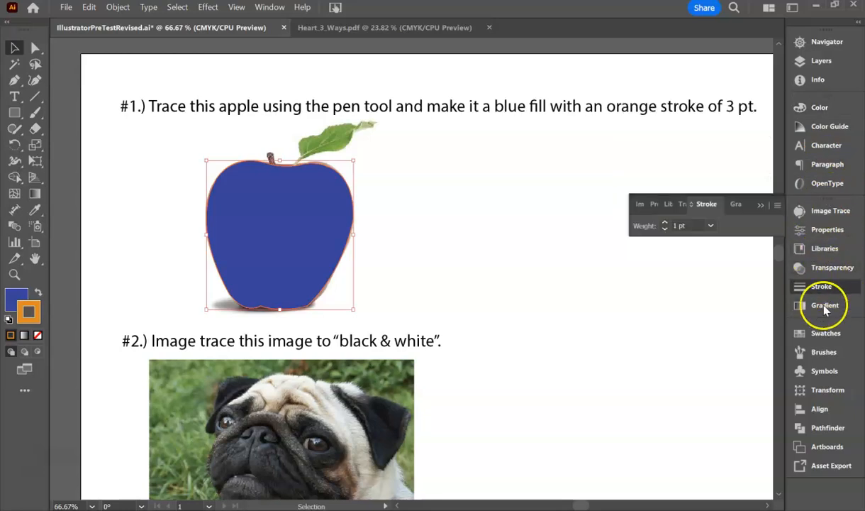
pyautogui.click(276, 9)
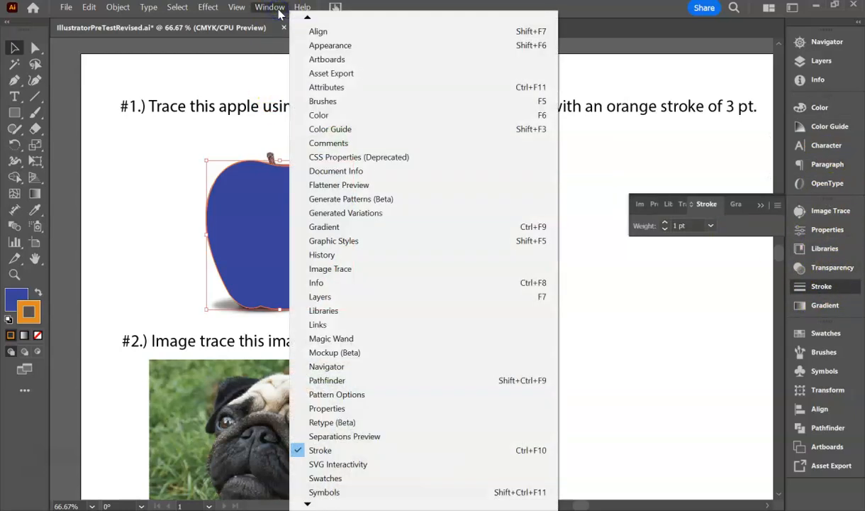
pyautogui.click(277, 9)
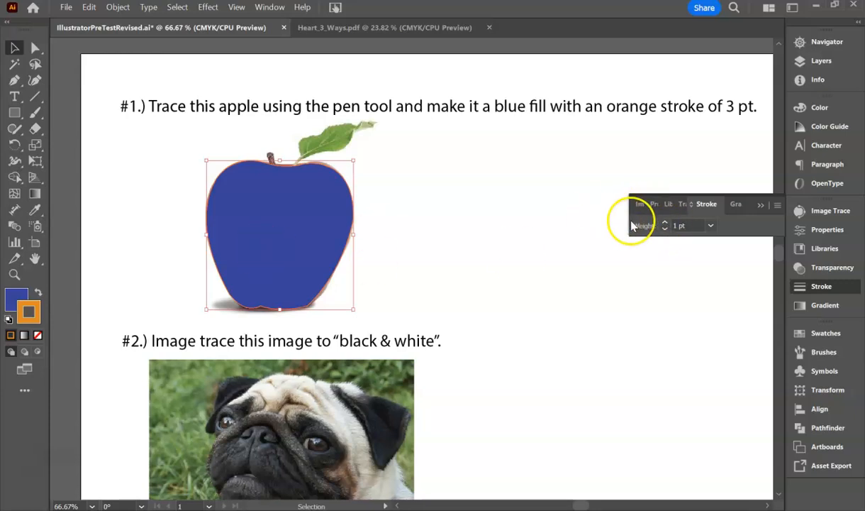
pyautogui.click(665, 225)
pyautogui.click(665, 225)
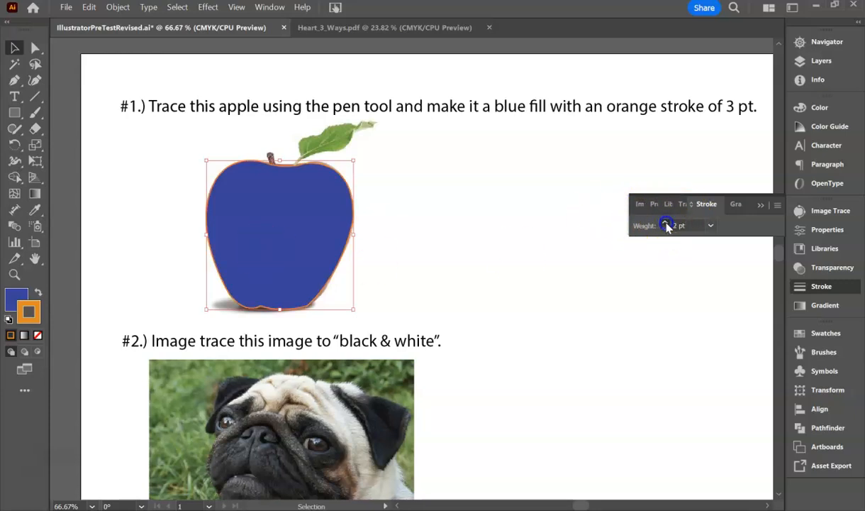
# Move the blue apple shape off the photo into the empty space to the right of the red apple
pyautogui.moveTo(258, 242)
pyautogui.mouseDown()
pyautogui.moveTo(398, 316)
pyautogui.moveTo(440, 239)
pyautogui.mouseUp()
pyautogui.click(632, 317)
pyautogui.moveTo(442, 241); pyautogui.dragTo(284, 167)
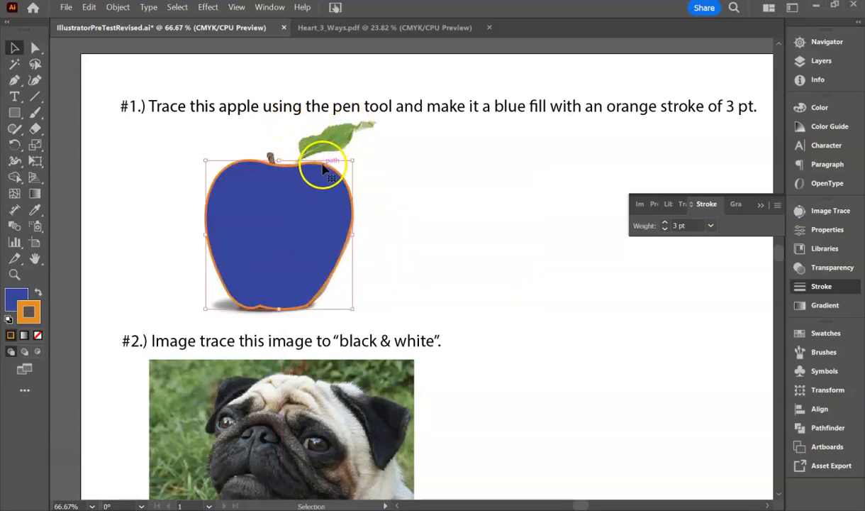
pyautogui.moveTo(278, 229); pyautogui.dragTo(441, 234)
pyautogui.click(334, 218)
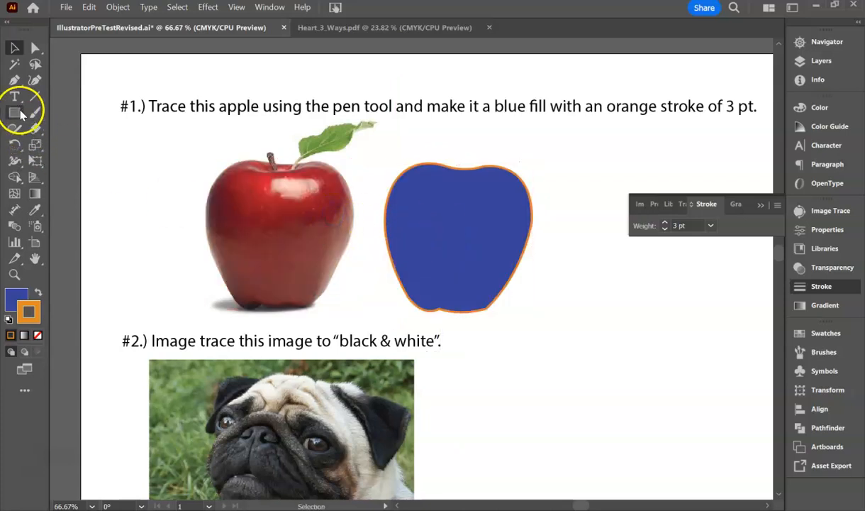
# Trace the apple's leaf and its thin stalk with the Pen tool, using no fill and the orange stroke
pyautogui.click(15, 80)
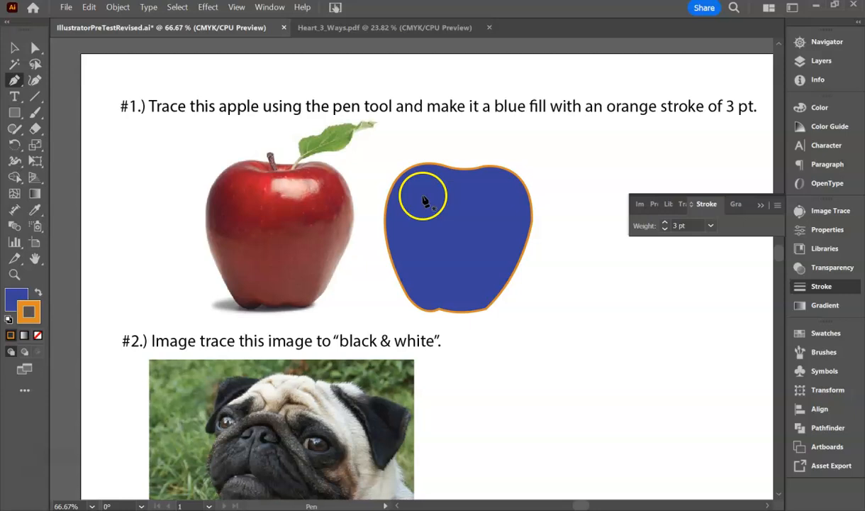
pyautogui.click(20, 296)
pyautogui.click(39, 337)
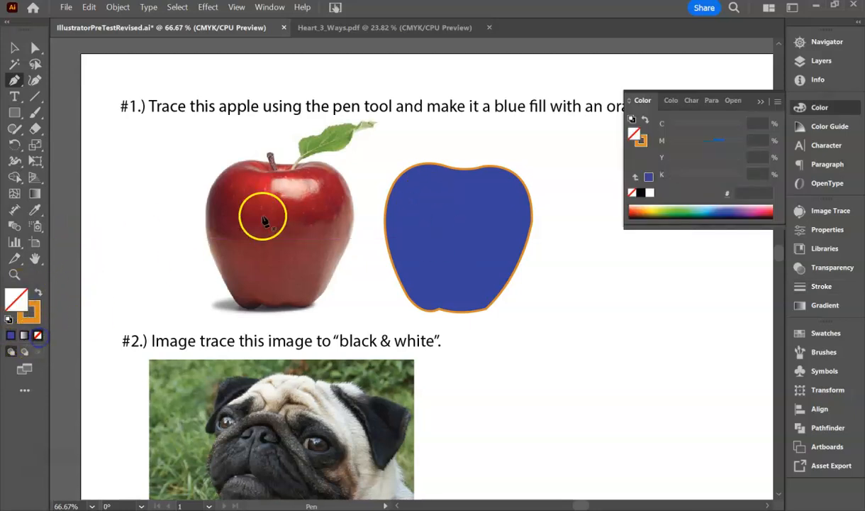
pyautogui.click(293, 172)
pyautogui.moveTo(316, 152); pyautogui.dragTo(319, 164)
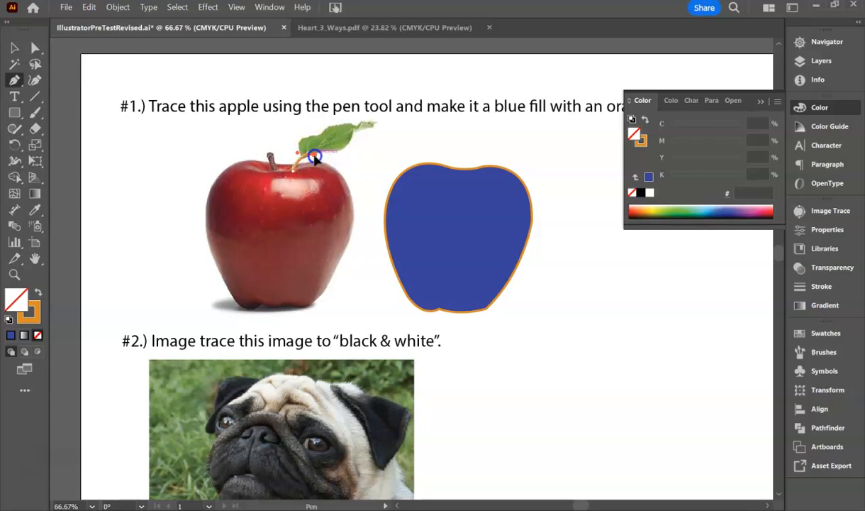
pyautogui.click(352, 128)
pyautogui.moveTo(356, 134); pyautogui.dragTo(313, 170)
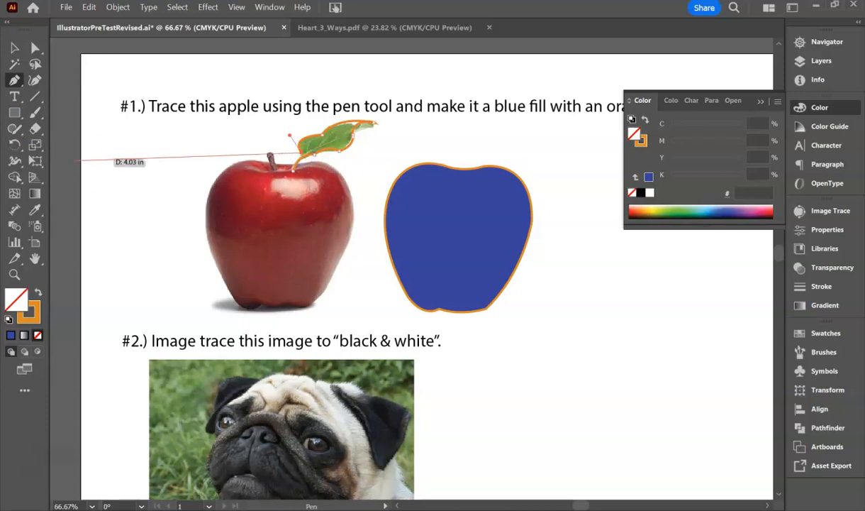
# Apply the blue apple shape's fill and stroke to the traced leaf with the Eyedropper
pyautogui.click(14, 47)
pyautogui.click(35, 210)
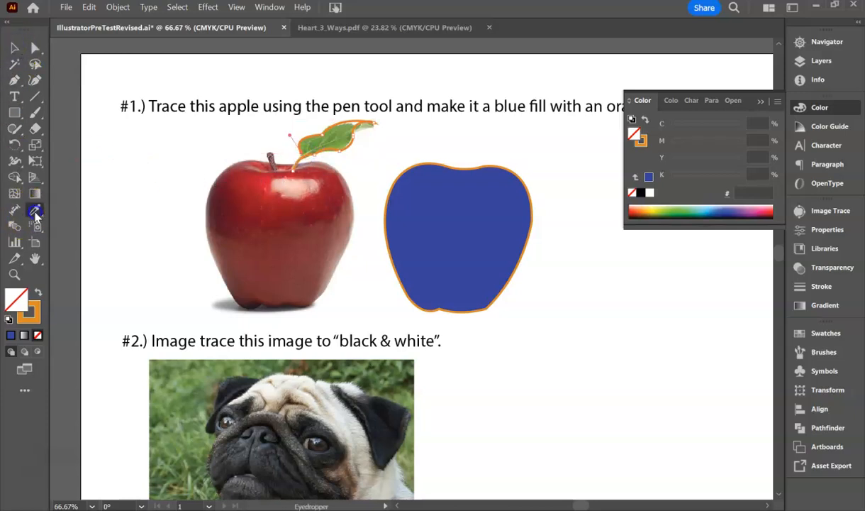
pyautogui.click(452, 201)
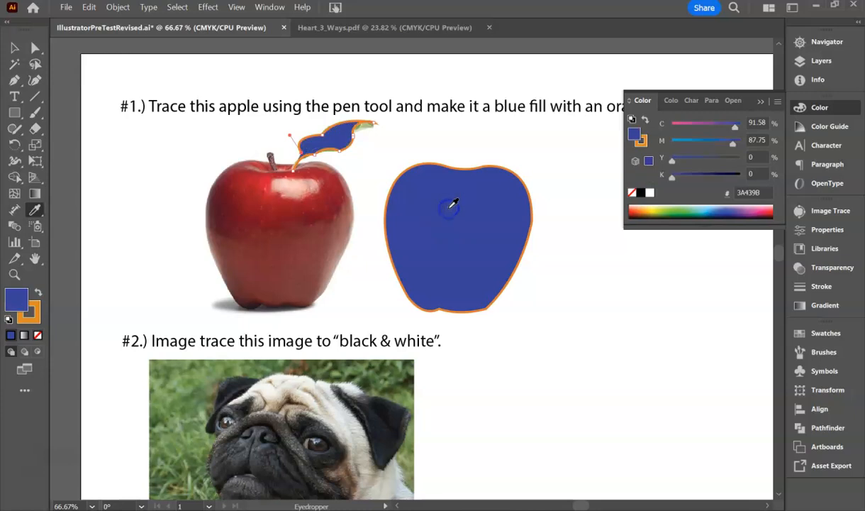
# Move the blue traced leaf off the photo and onto the top of the blue apple shape
pyautogui.click(14, 47)
pyautogui.moveTo(324, 137); pyautogui.dragTo(494, 145)
pyautogui.scroll(-4, 516, 382)
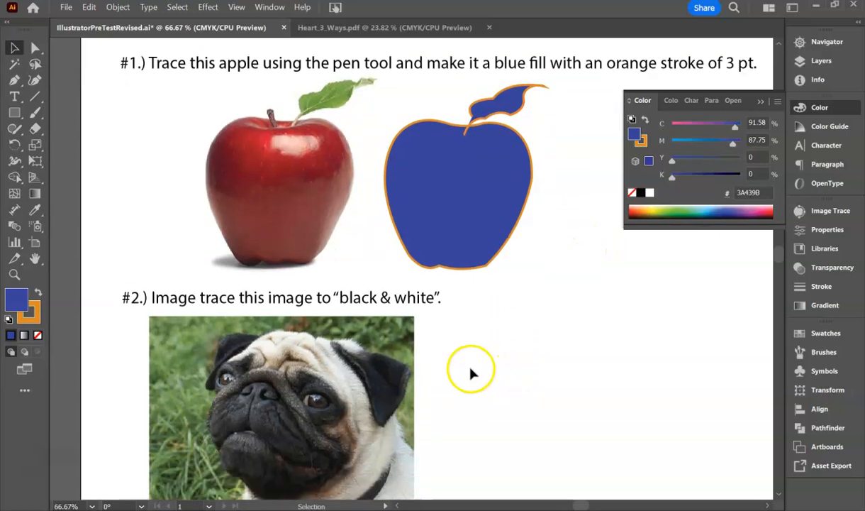
# Unlock the Exam layer and make it the active layer
pyautogui.click(823, 61)
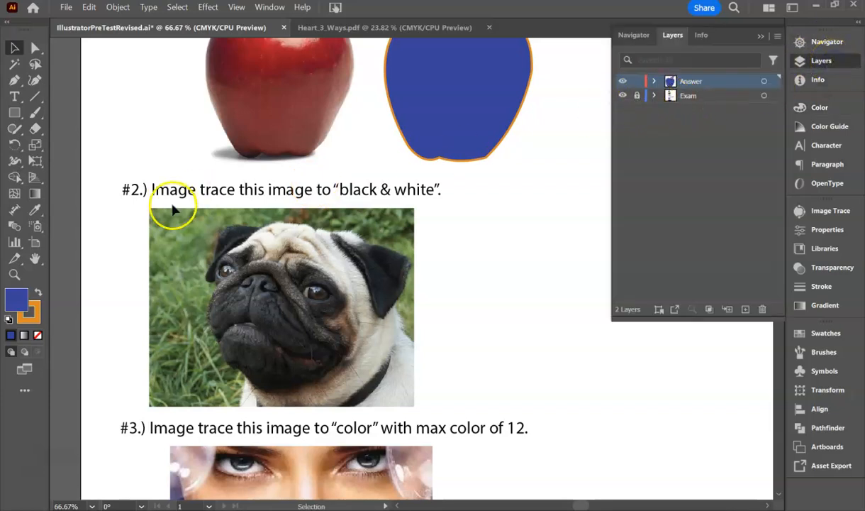
pyautogui.scroll(-1, 348, 243)
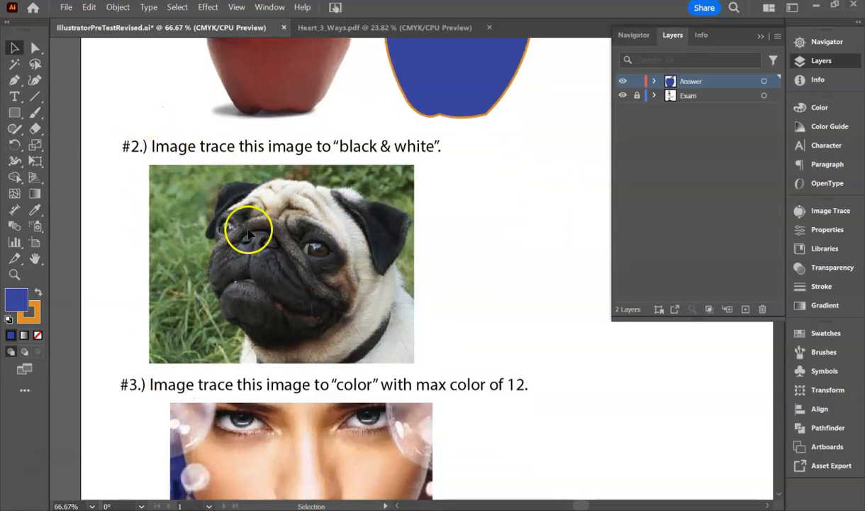
pyautogui.click(637, 96)
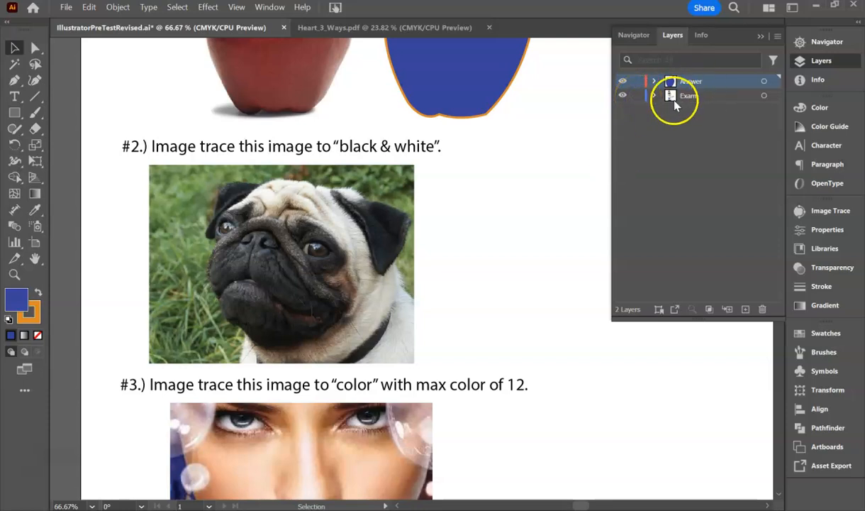
pyautogui.click(693, 101)
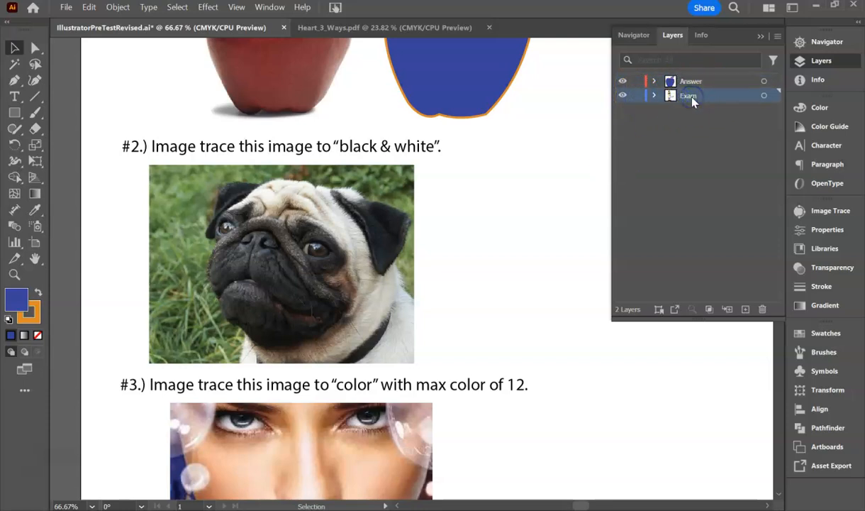
# Image-trace the pug photo under task #2 with the Black and White Logo preset
pyautogui.click(291, 200)
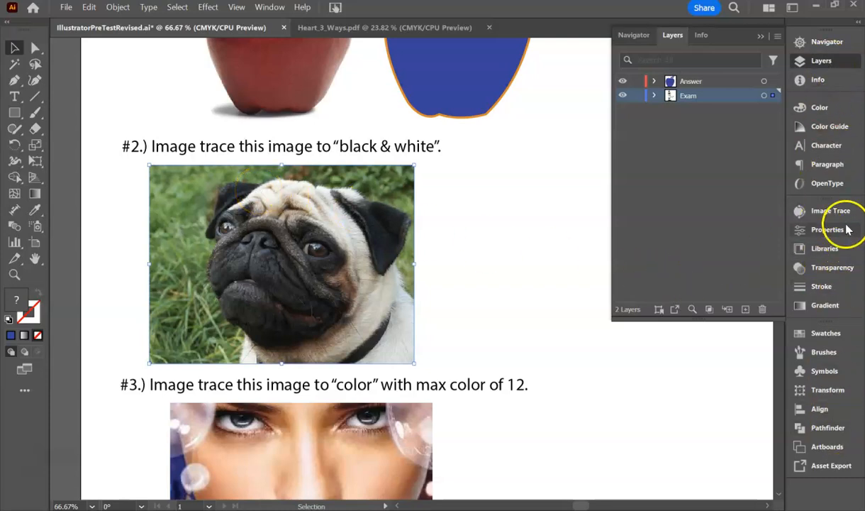
pyautogui.click(824, 211)
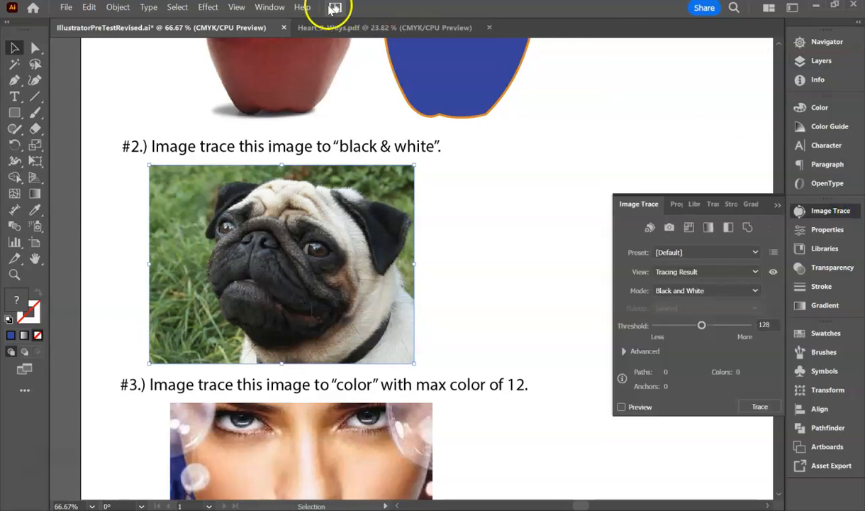
pyautogui.click(268, 7)
pyautogui.click(270, 7)
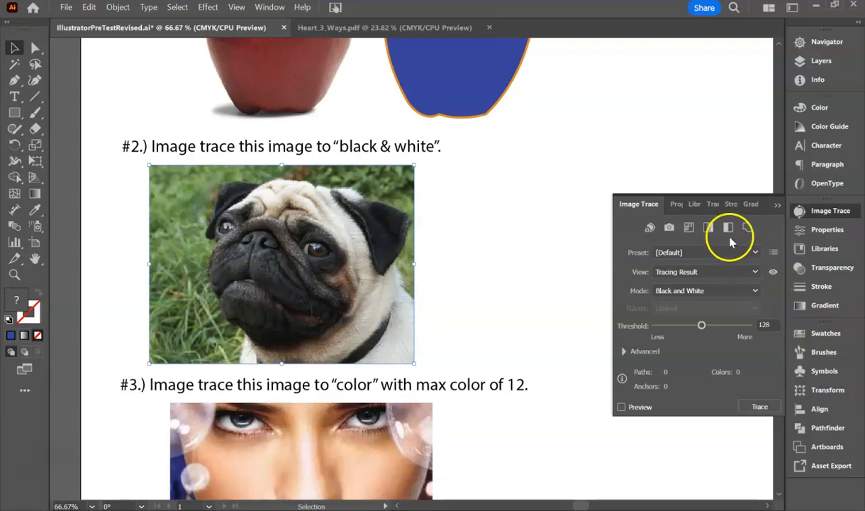
pyautogui.click(756, 253)
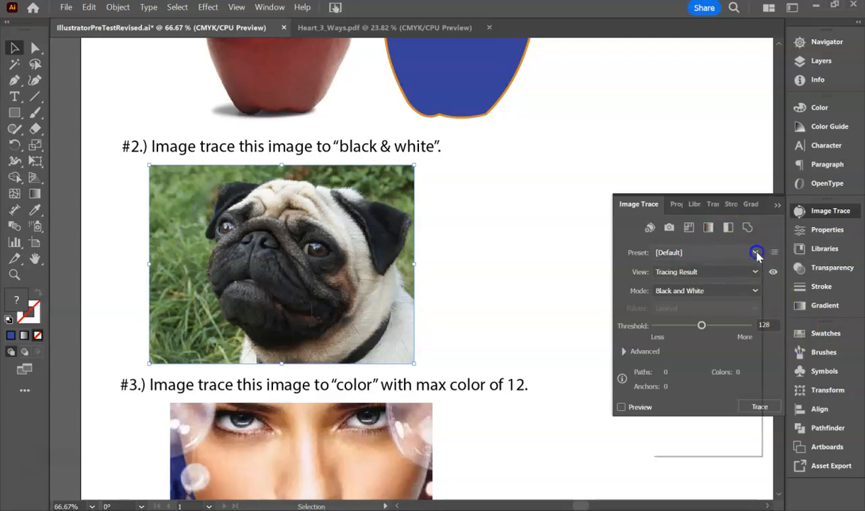
pyautogui.click(757, 253)
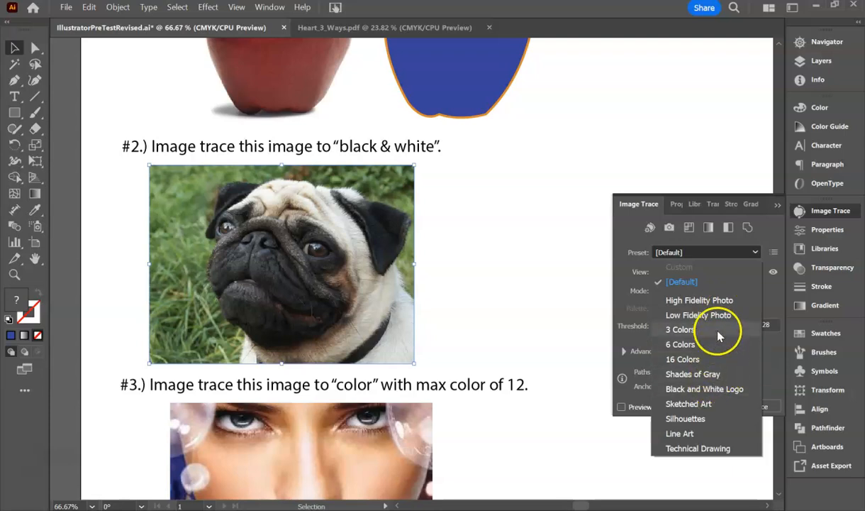
pyautogui.click(707, 390)
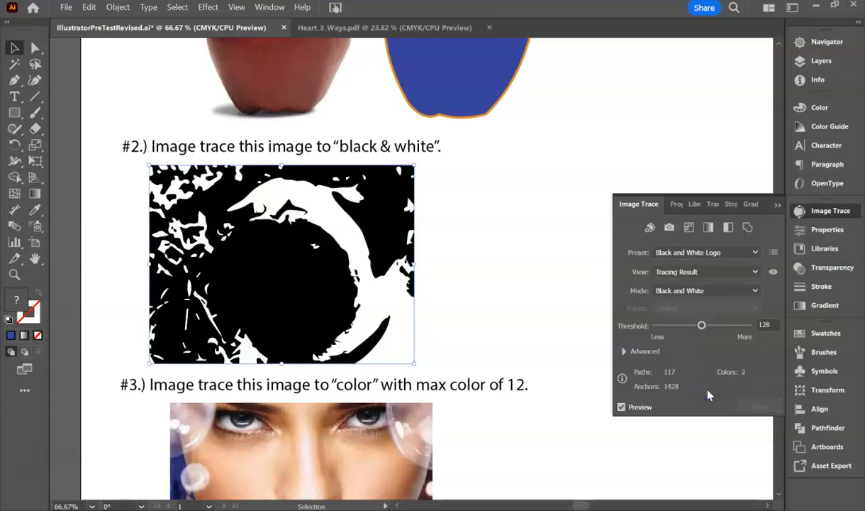
# Set the pug trace's threshold to 46 and shift the traced image slightly to the right
pyautogui.moveTo(702, 325)
pyautogui.mouseDown()
pyautogui.moveTo(671, 326)
pyautogui.moveTo(738, 337)
pyautogui.moveTo(719, 326)
pyautogui.moveTo(677, 326)
pyautogui.mouseUp()
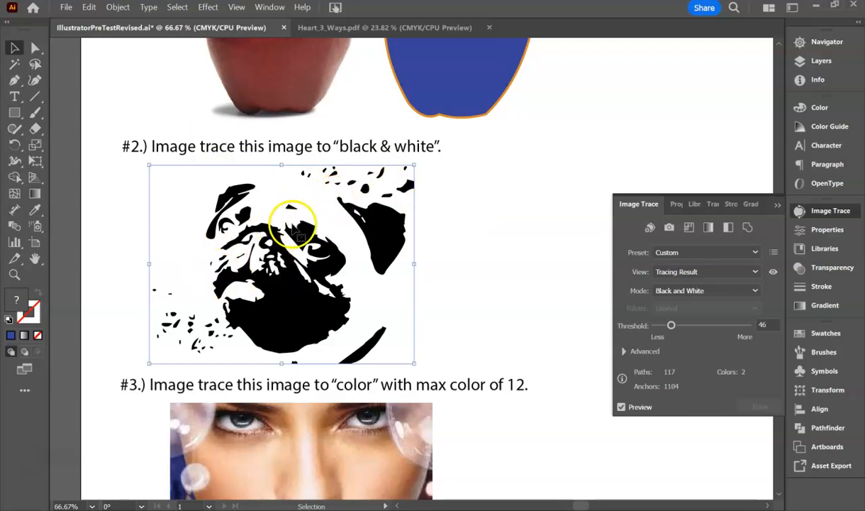
pyautogui.moveTo(268, 262)
pyautogui.mouseDown()
pyautogui.moveTo(315, 261)
pyautogui.moveTo(326, 273)
pyautogui.moveTo(326, 252)
pyautogui.moveTo(277, 264)
pyautogui.mouseUp()
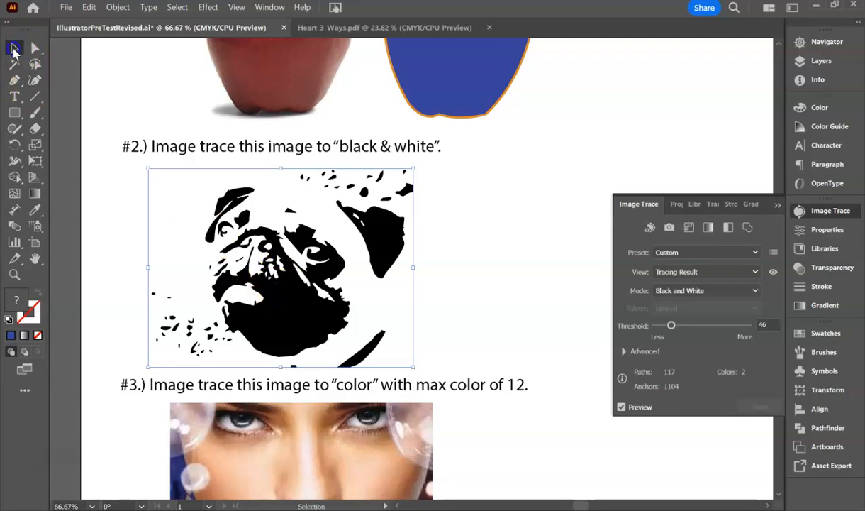
pyautogui.moveTo(280, 305); pyautogui.dragTo(293, 303)
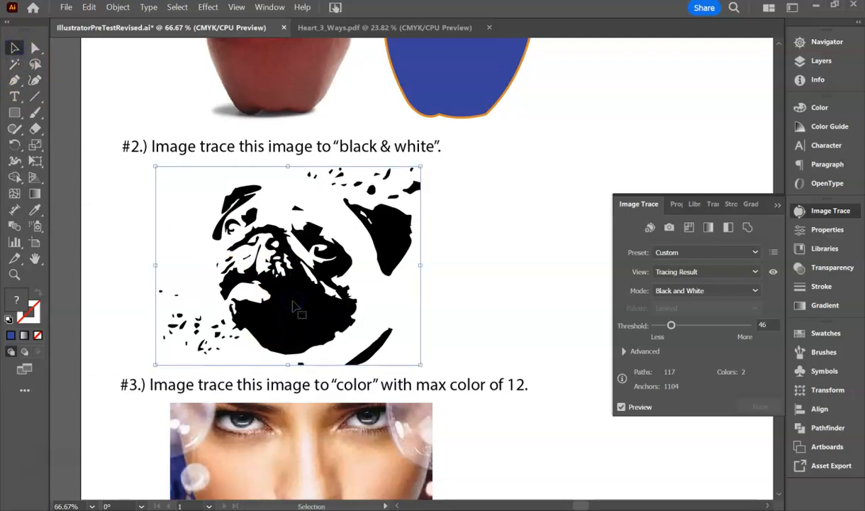
# Expand the pug tracing into editable paths with Object and Fill included
pyautogui.click(207, 7)
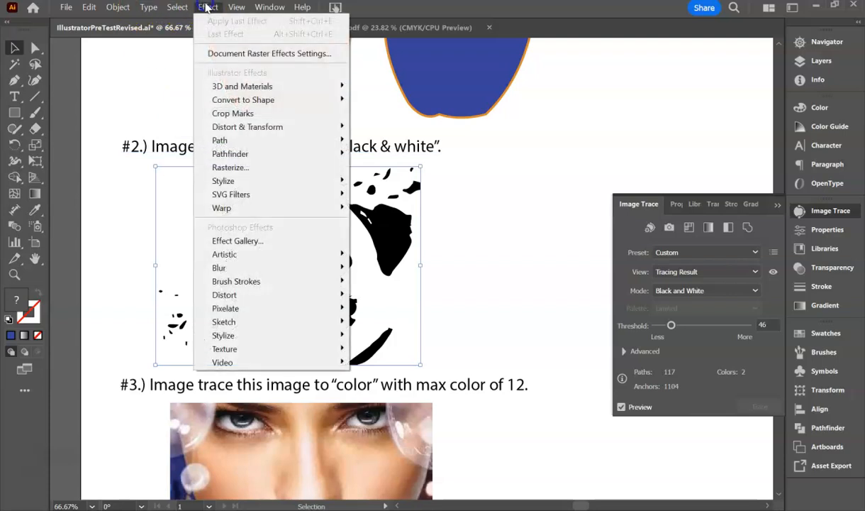
pyautogui.moveTo(118, 8)
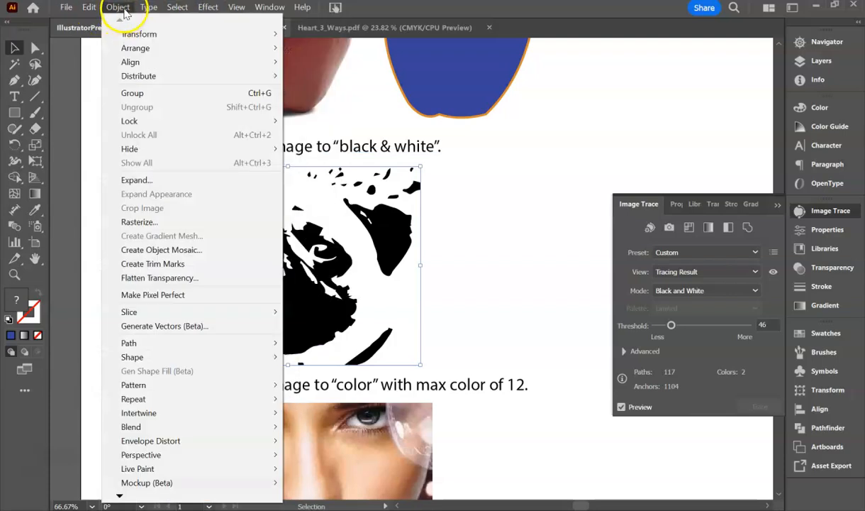
pyautogui.moveTo(88, 8)
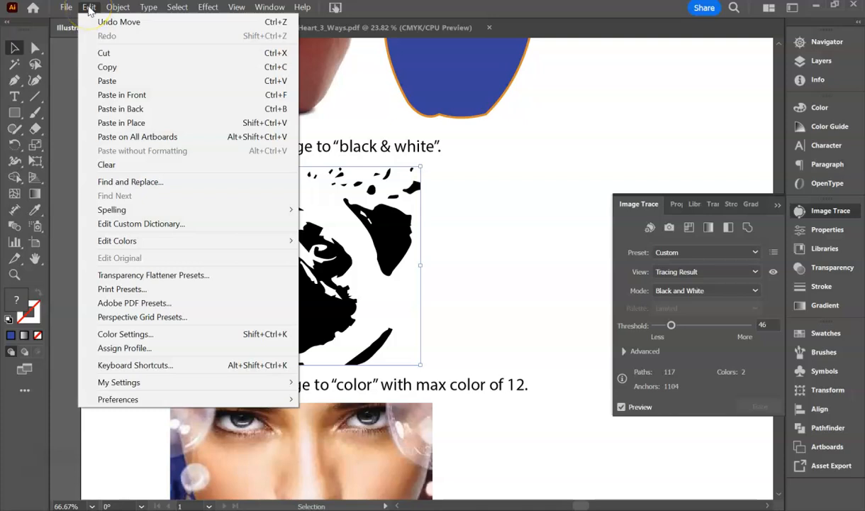
pyautogui.click(46, 424)
pyautogui.click(118, 7)
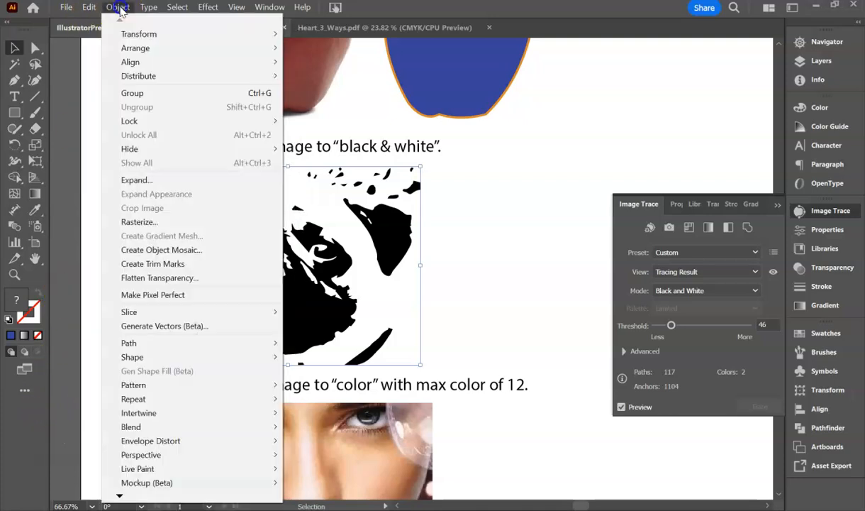
pyautogui.click(145, 181)
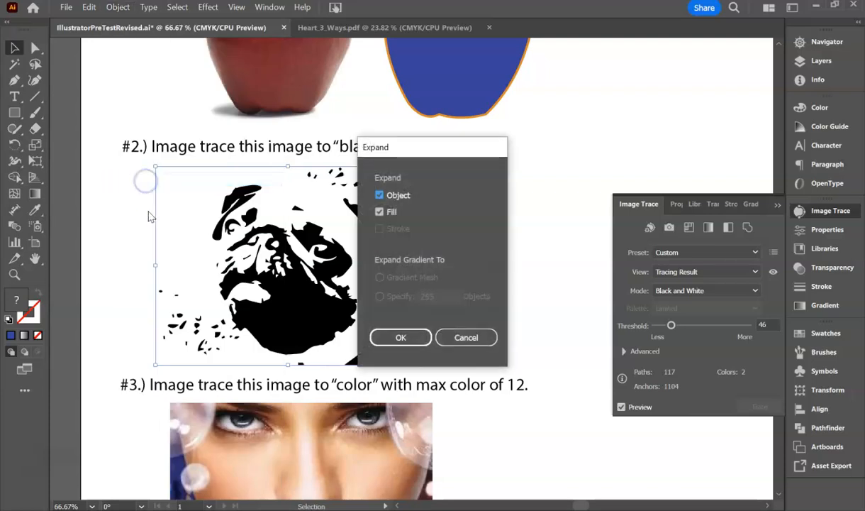
pyautogui.click(397, 338)
# Ungroup the expanded pug artwork twice and deselect it
pyautogui.rightClick(281, 256)
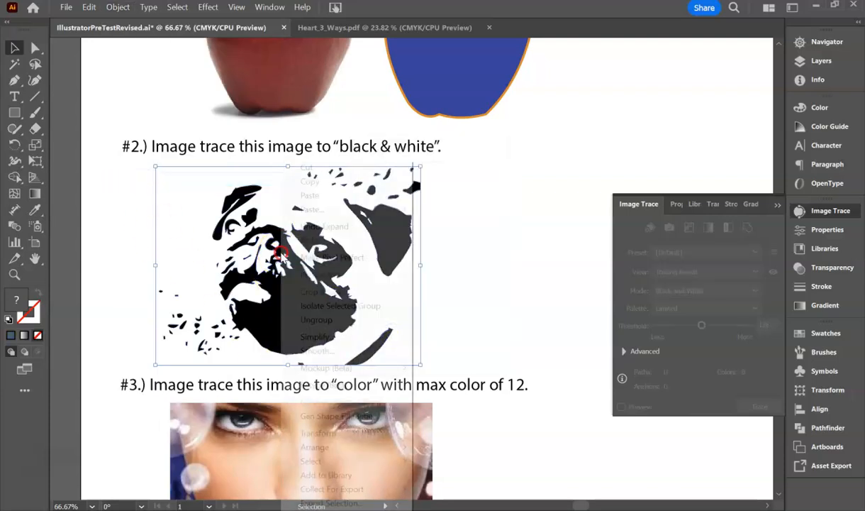
pyautogui.click(316, 319)
pyautogui.rightClick(289, 256)
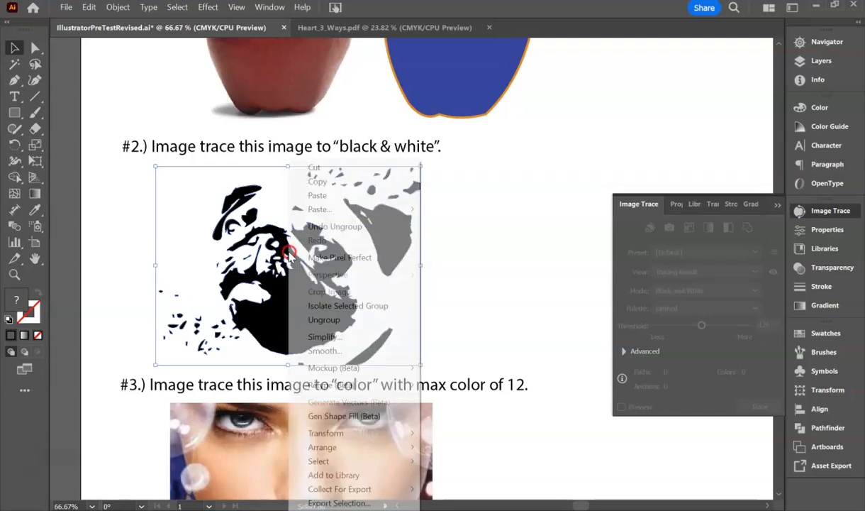
pyautogui.click(332, 321)
pyautogui.click(446, 233)
# Select the pug's large black ear on the right of its head and choose a purple fill in the Color Picker
pyautogui.click(392, 244)
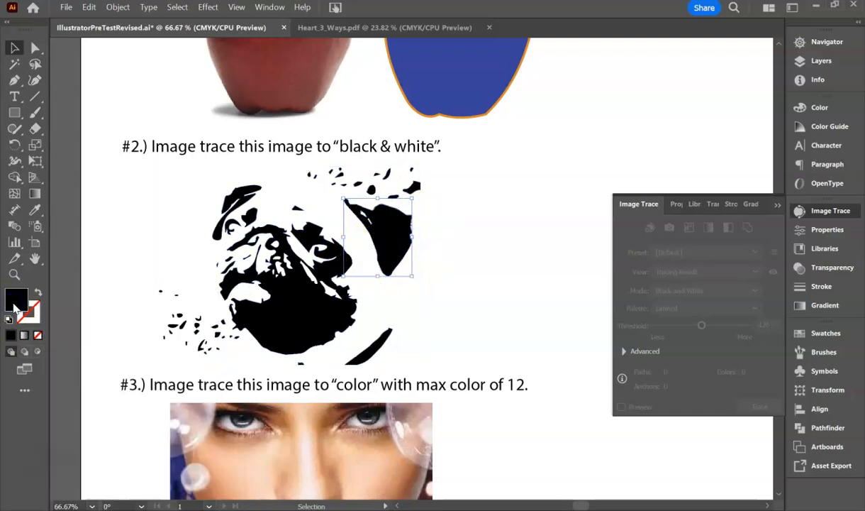
pyautogui.doubleClick(14, 299)
pyautogui.click(448, 220)
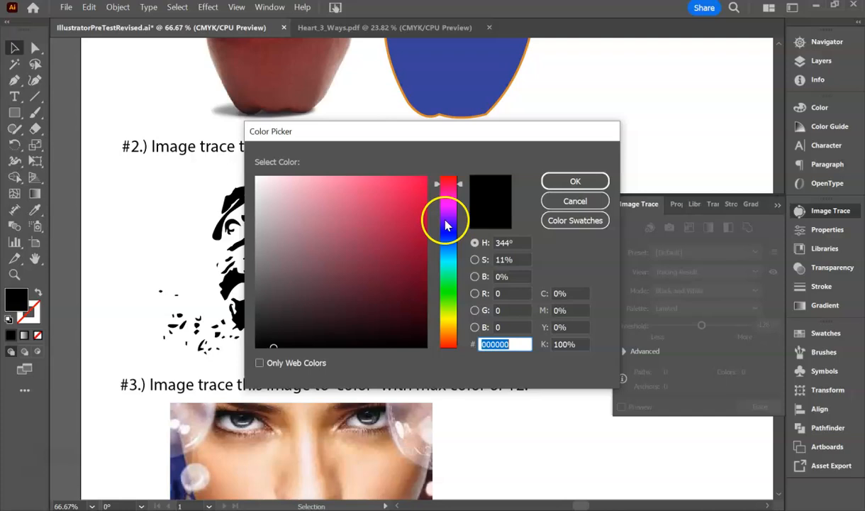
pyautogui.click(417, 193)
pyautogui.click(564, 183)
pyautogui.click(563, 183)
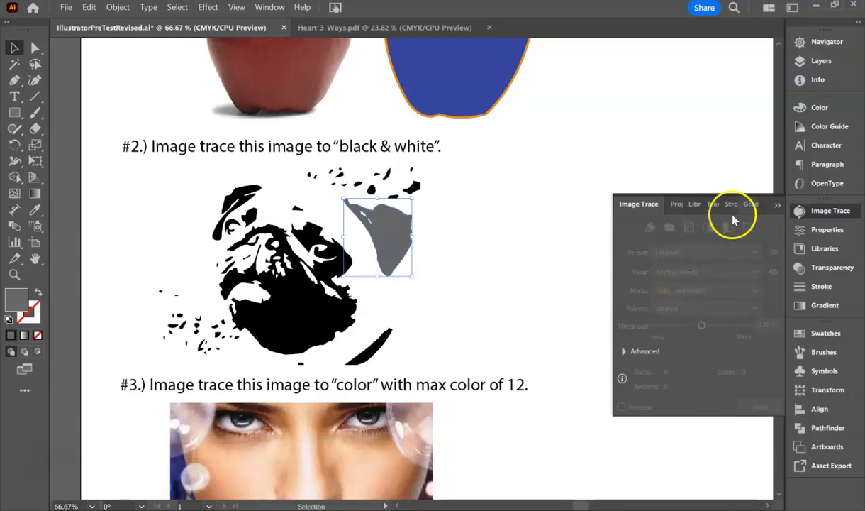
# Switch the ear's fill color mode from Grayscale to RGB
pyautogui.click(823, 108)
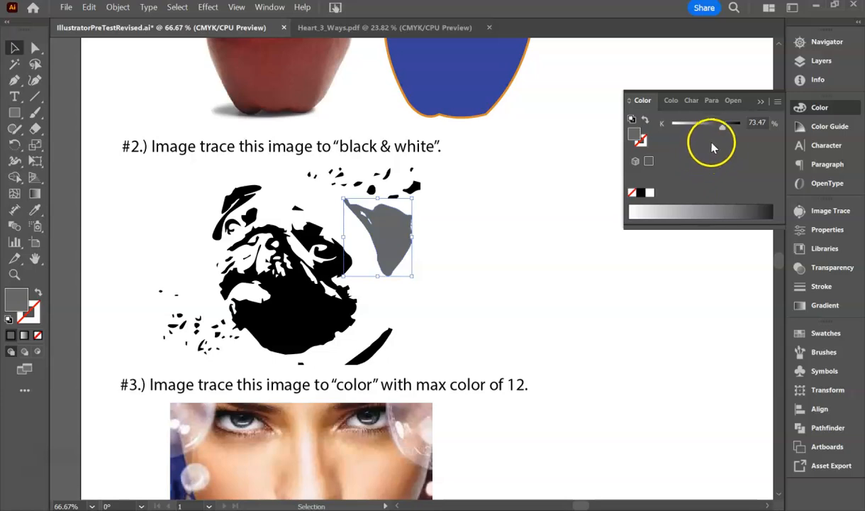
pyautogui.click(778, 104)
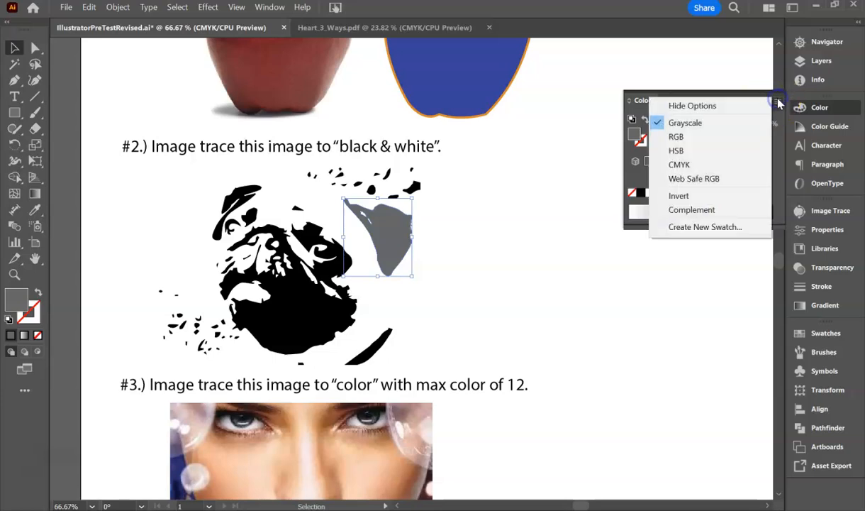
pyautogui.click(705, 139)
# Select the pug's large black face shape and choose a pinkish-red fill in the Color Picker
pyautogui.click(293, 275)
pyautogui.click(27, 302)
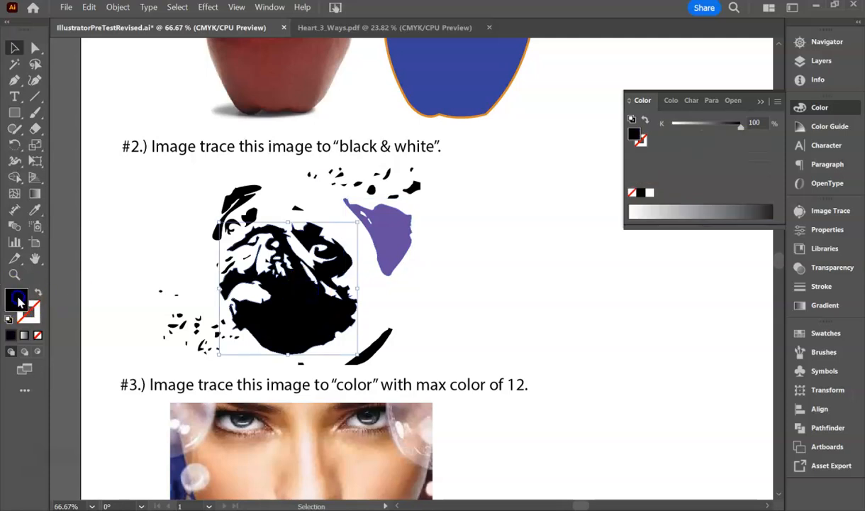
pyautogui.doubleClick(20, 301)
pyautogui.moveTo(386, 240); pyautogui.dragTo(405, 183)
pyautogui.click(579, 182)
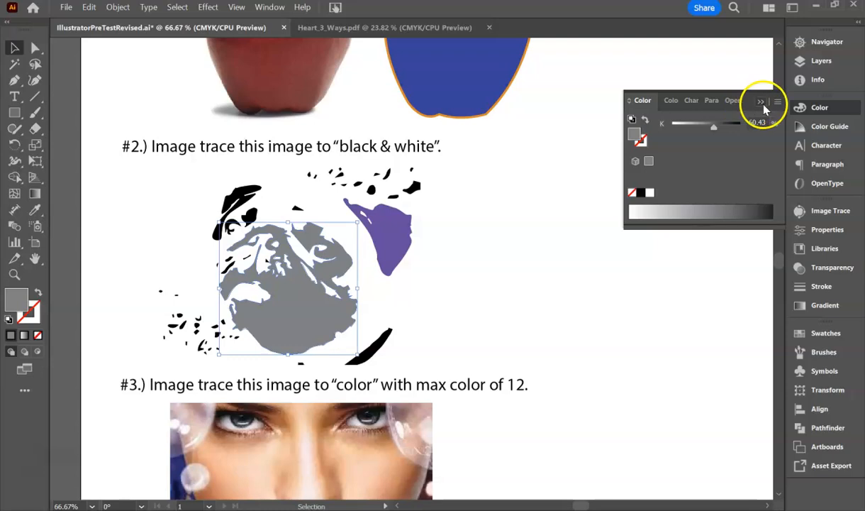
# Switch the face shape's fill color mode from Grayscale to RGB and deselect it
pyautogui.click(761, 103)
pyautogui.click(816, 107)
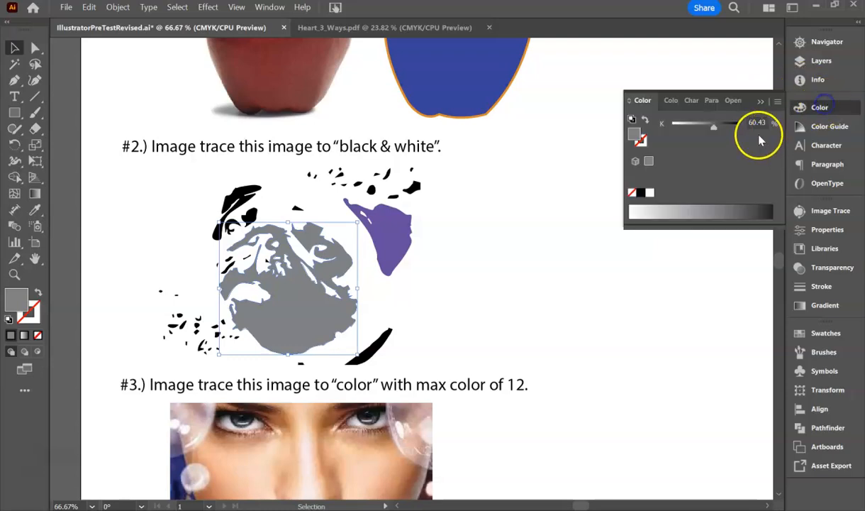
pyautogui.click(777, 105)
pyautogui.click(709, 138)
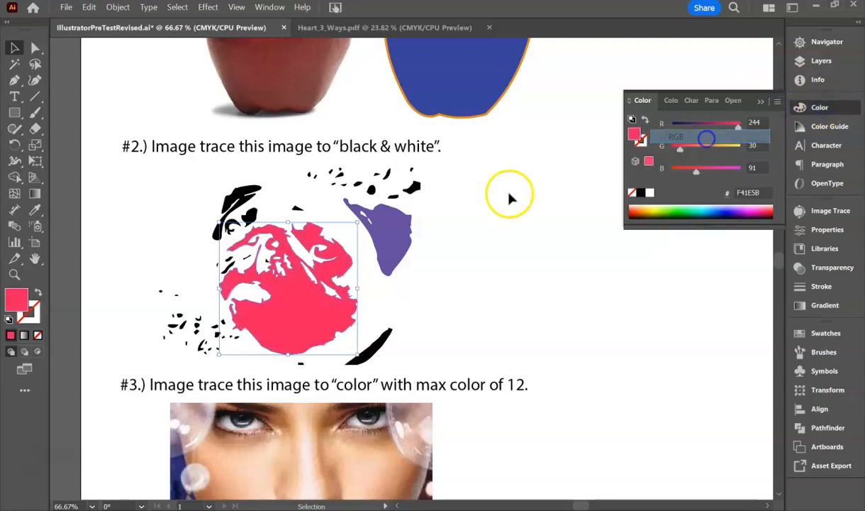
pyautogui.click(517, 252)
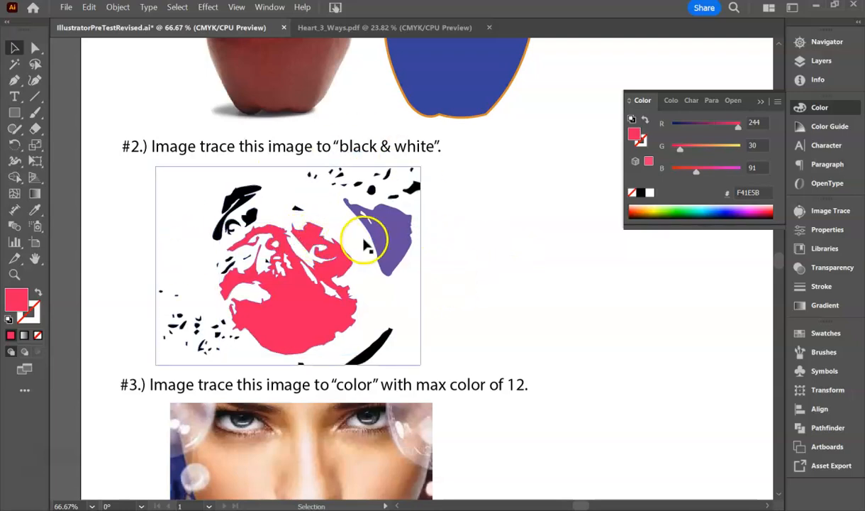
# Move the purple ear shape up to the lower half of the blue apple
pyautogui.moveTo(386, 232)
pyautogui.mouseDown()
pyautogui.moveTo(537, 240)
pyautogui.moveTo(440, 248)
pyautogui.moveTo(374, 228)
pyautogui.moveTo(533, 236)
pyautogui.moveTo(499, 93)
pyautogui.moveTo(481, 79)
pyautogui.mouseUp()
pyautogui.scroll(1, 482, 99)
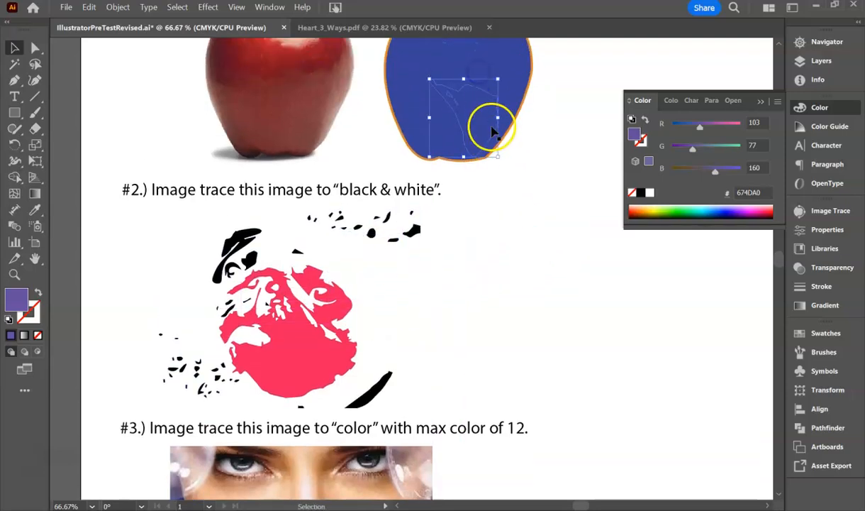
pyautogui.rightClick(479, 131)
pyautogui.click(473, 117)
# Move the blue apple aside to uncover the purple ear and place the ear back beside the pug's face
pyautogui.moveTo(473, 117); pyautogui.dragTo(515, 270)
pyautogui.moveTo(463, 106); pyautogui.dragTo(362, 270)
# Move the blue apple shape back under its leaf, beside the red apple, and deselect it
pyautogui.moveTo(516, 270); pyautogui.dragTo(497, 160)
pyautogui.scroll(2, 494, 177)
pyautogui.moveTo(482, 204); pyautogui.dragTo(456, 164)
pyautogui.click(485, 353)
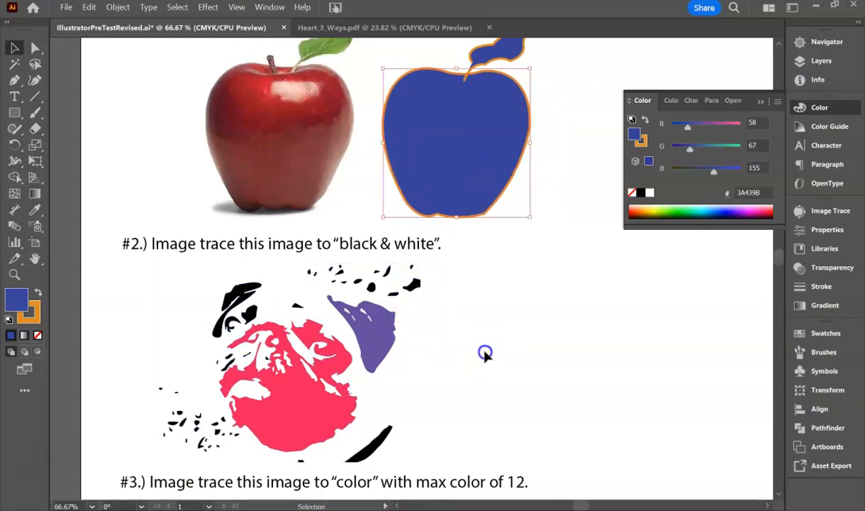
# Select the face photo under item #3, nudge it slightly toward the lower right, and open the Image Trace settings
pyautogui.scroll(-2, 486, 352)
pyautogui.scroll(-5, 485, 355)
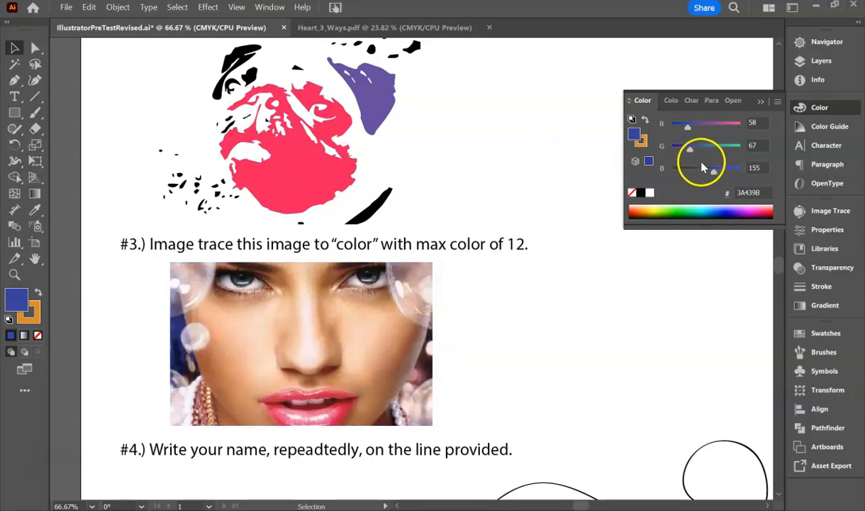
pyautogui.moveTo(304, 340)
pyautogui.mouseDown()
pyautogui.moveTo(305, 328)
pyautogui.moveTo(305, 352)
pyautogui.moveTo(313, 347)
pyautogui.mouseUp()
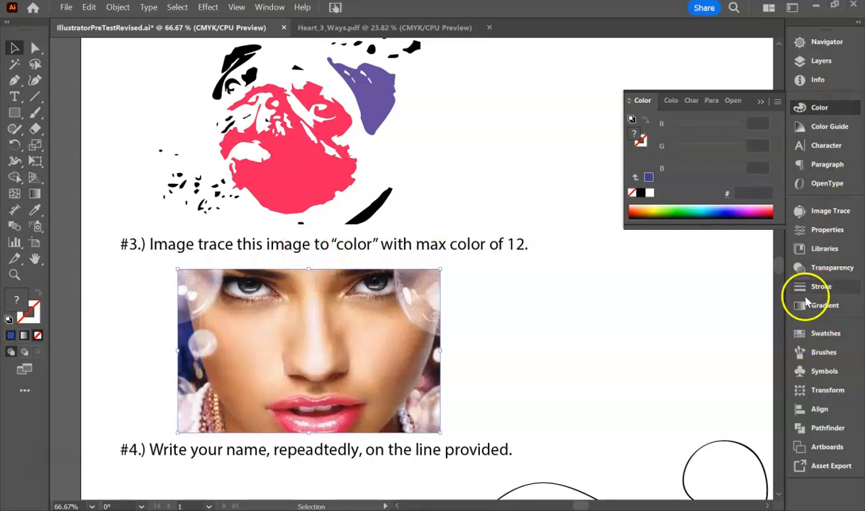
pyautogui.click(823, 210)
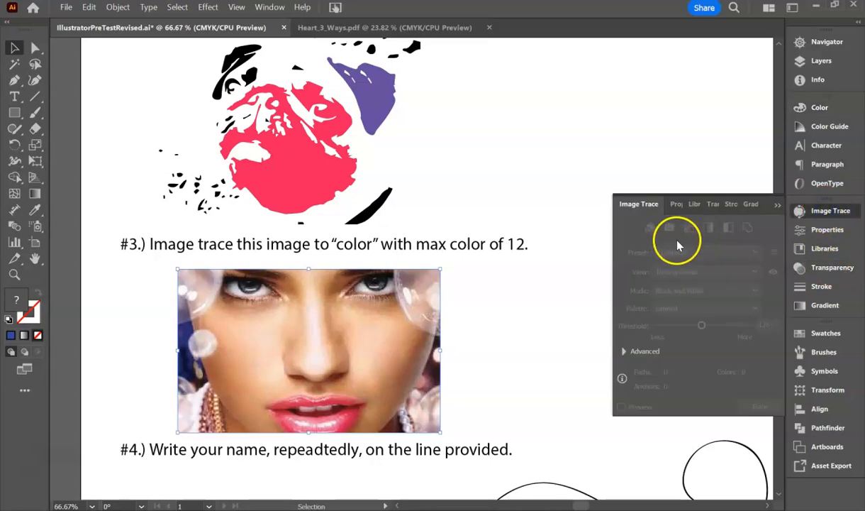
pyautogui.click(366, 330)
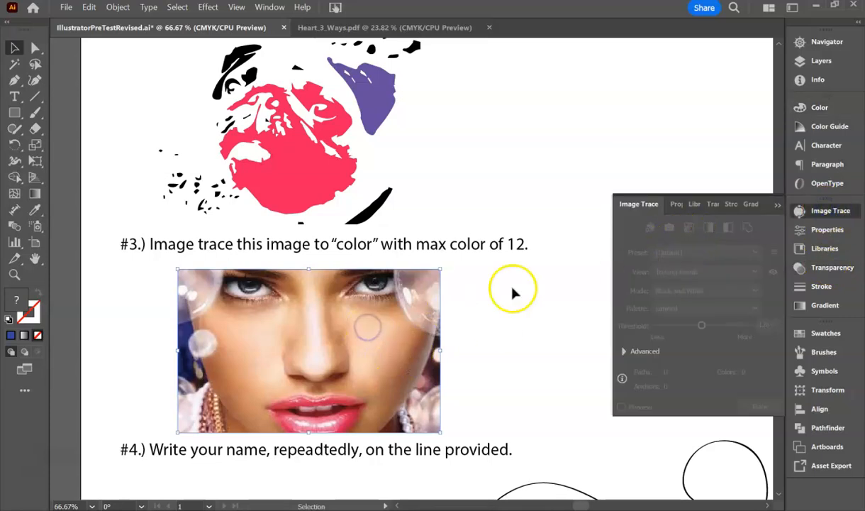
# Detach the Image Trace panel from the dock so it floats beside the selected face photo
pyautogui.click(643, 204)
pyautogui.click(331, 358)
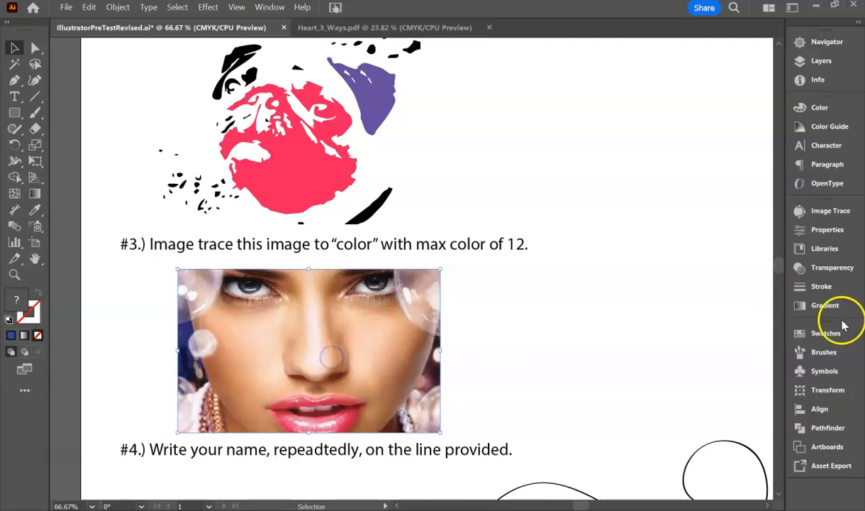
pyautogui.click(827, 211)
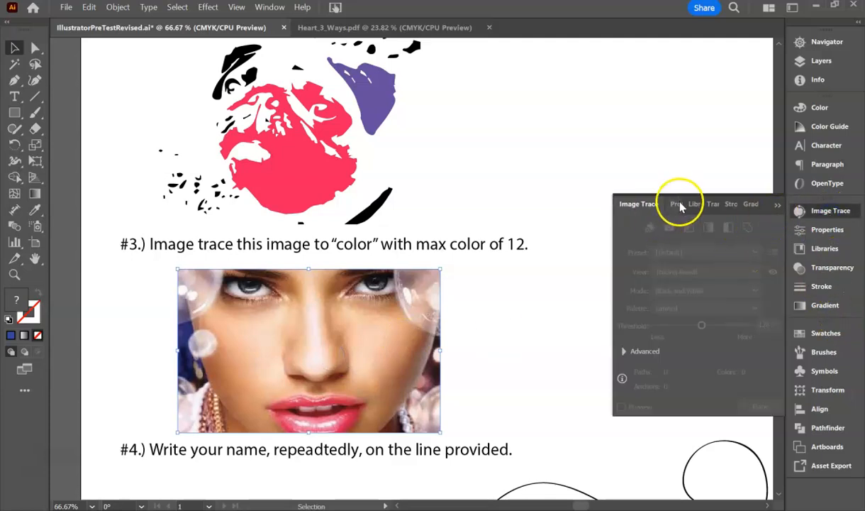
pyautogui.click(678, 205)
pyautogui.click(627, 35)
pyautogui.click(670, 225)
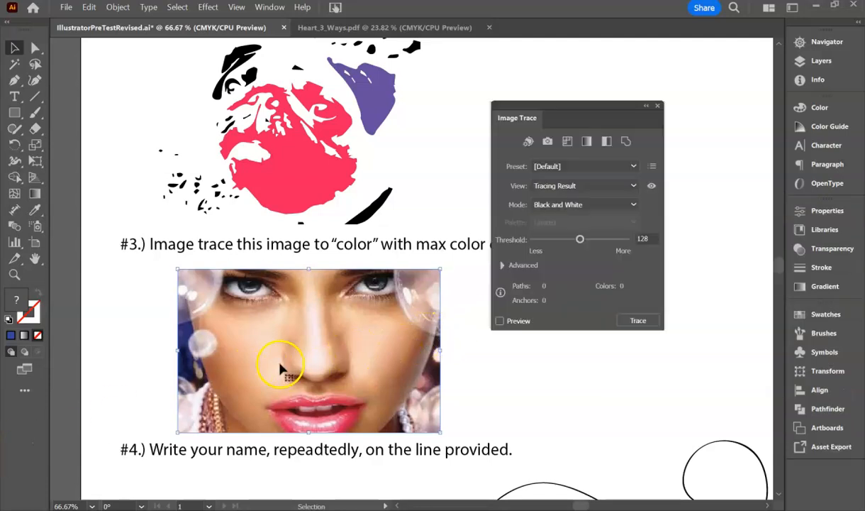
# Trace the face photo in color with the 16 Colors preset, then limit the colors to 12
pyautogui.moveTo(280, 368); pyautogui.dragTo(289, 358)
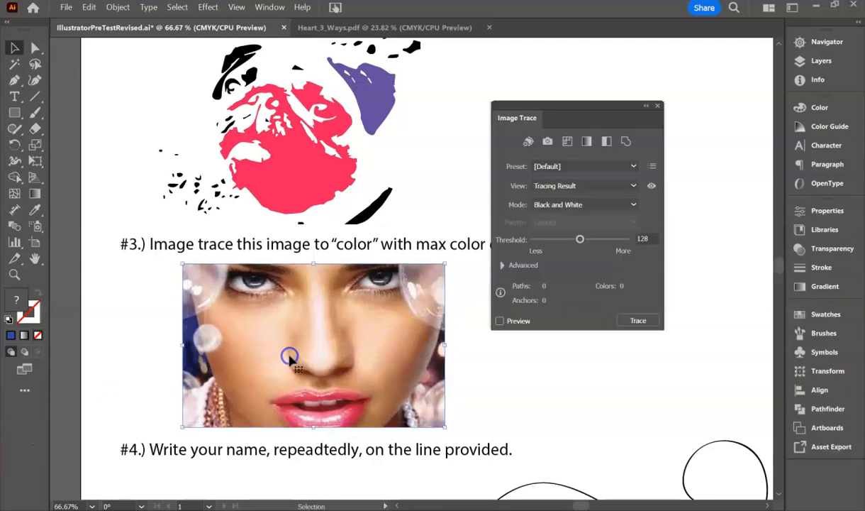
pyautogui.click(633, 166)
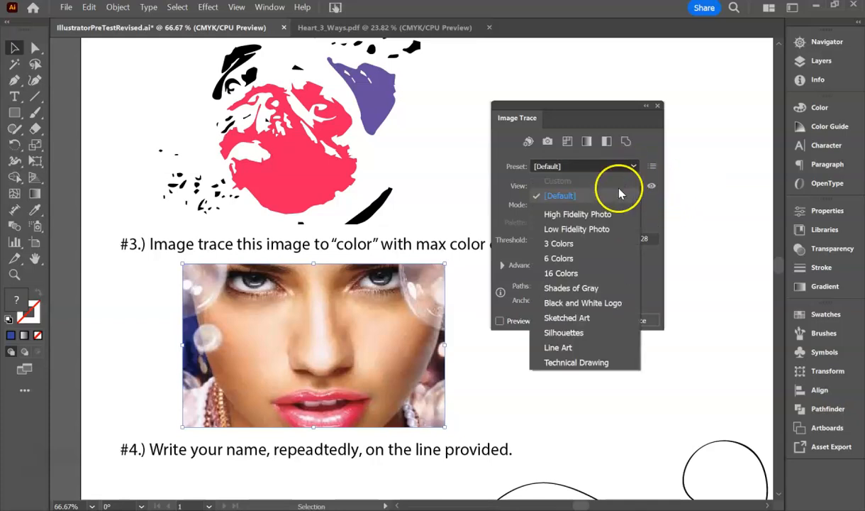
pyautogui.click(583, 272)
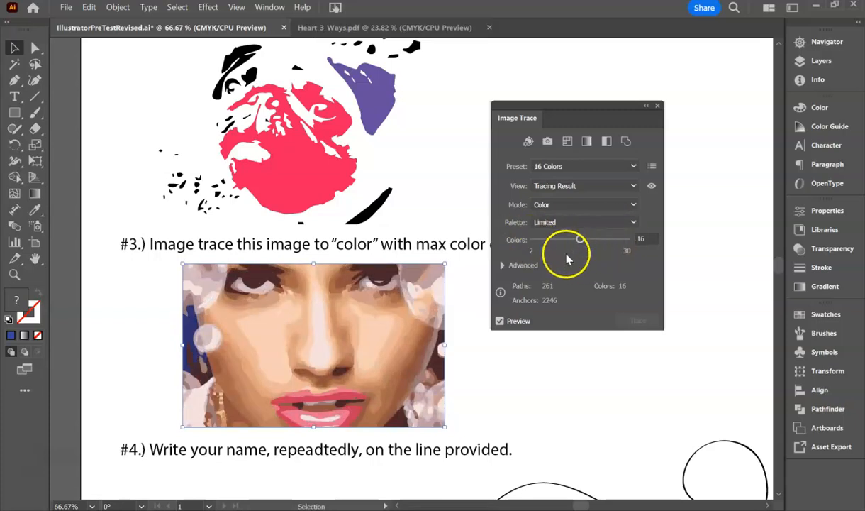
pyautogui.moveTo(580, 239); pyautogui.dragTo(566, 240)
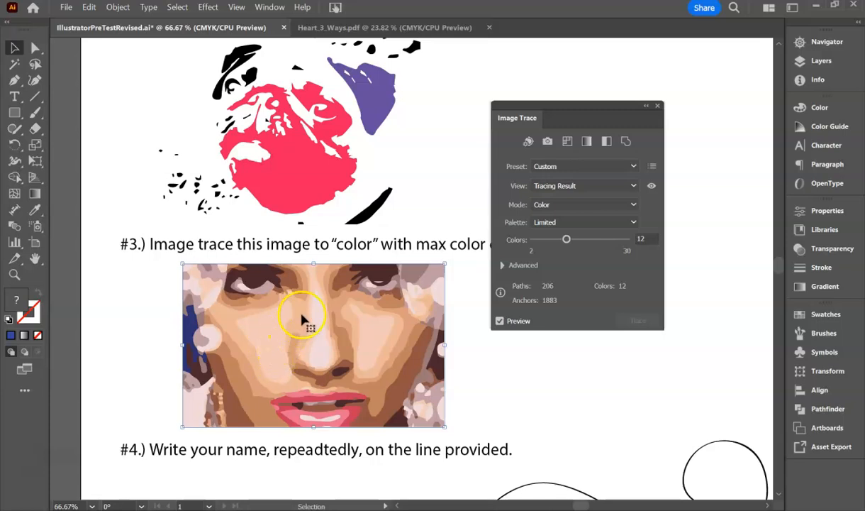
pyautogui.moveTo(593, 108); pyautogui.dragTo(673, 81)
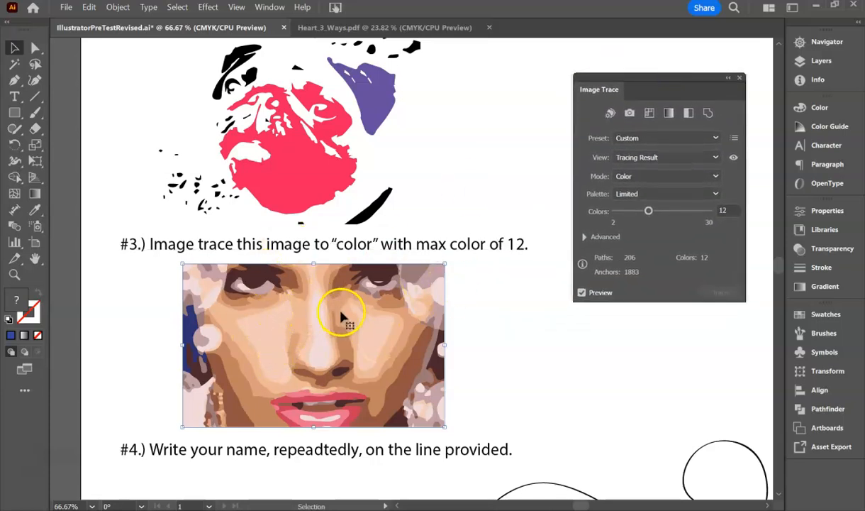
# Expand the traced face and ungroup it into separate shapes, then clear the selection
pyautogui.click(118, 8)
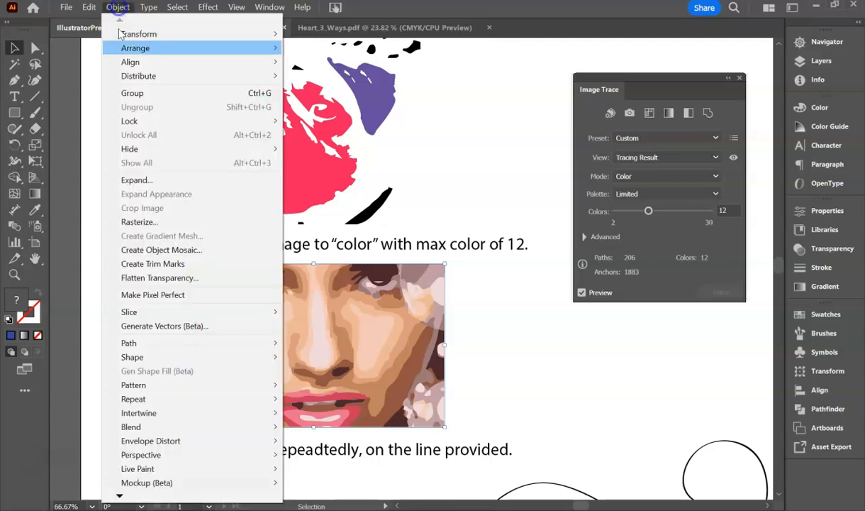
pyautogui.click(136, 179)
pyautogui.click(405, 338)
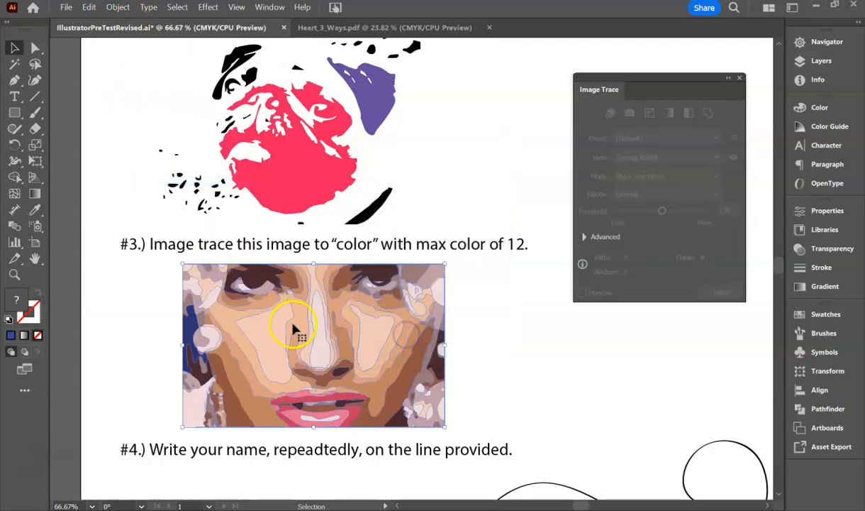
pyautogui.rightClick(293, 326)
pyautogui.click(323, 319)
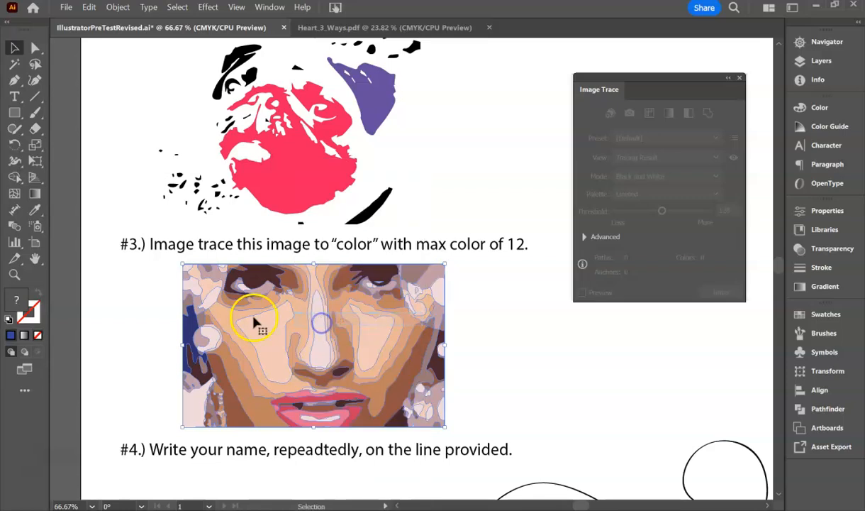
pyautogui.rightClick(254, 319)
pyautogui.click(273, 319)
pyautogui.click(514, 358)
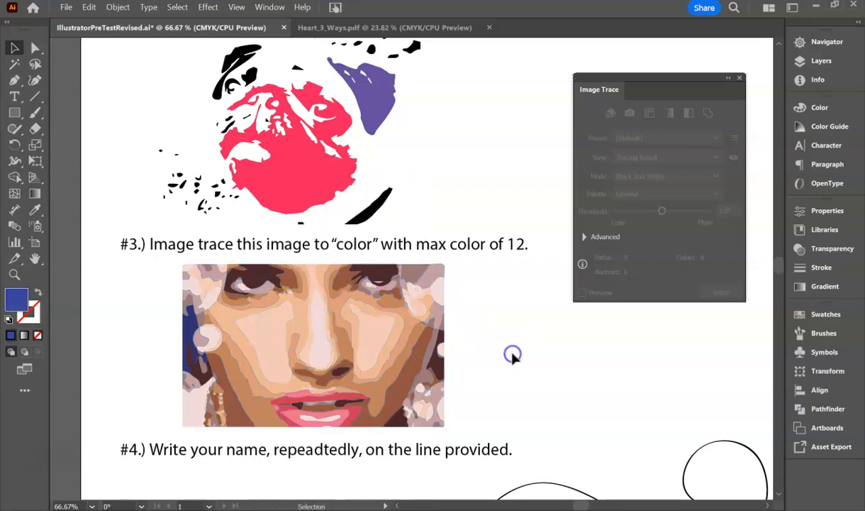
# Move the pale cheek highlight out of the face into the blank area, and recolor the shape around its gap lavender
pyautogui.click(373, 342)
pyautogui.moveTo(360, 344); pyautogui.dragTo(526, 342)
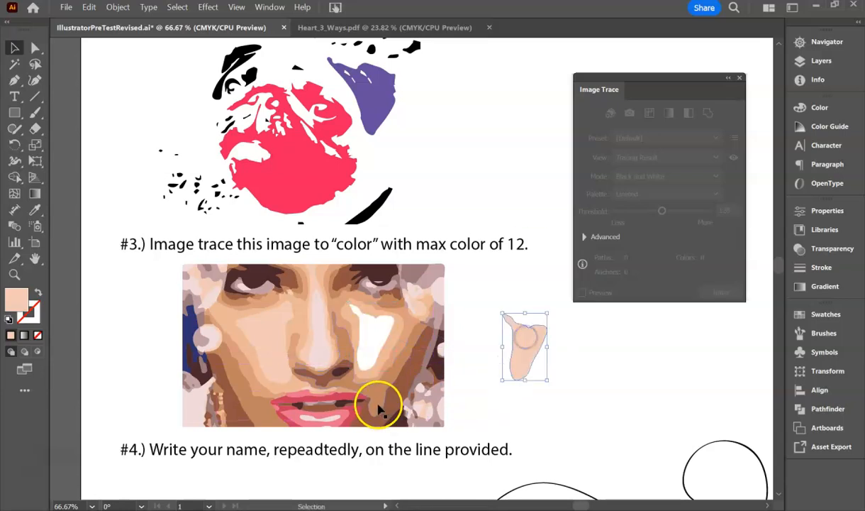
pyautogui.click(382, 361)
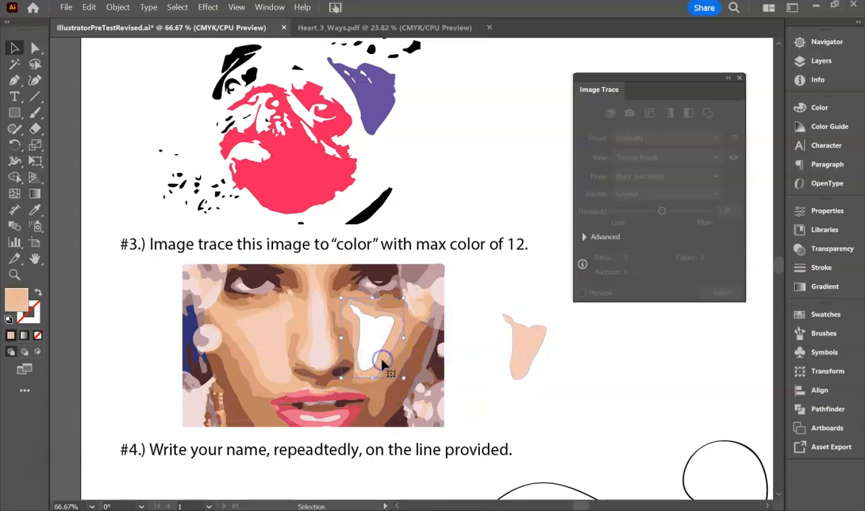
pyautogui.doubleClick(18, 304)
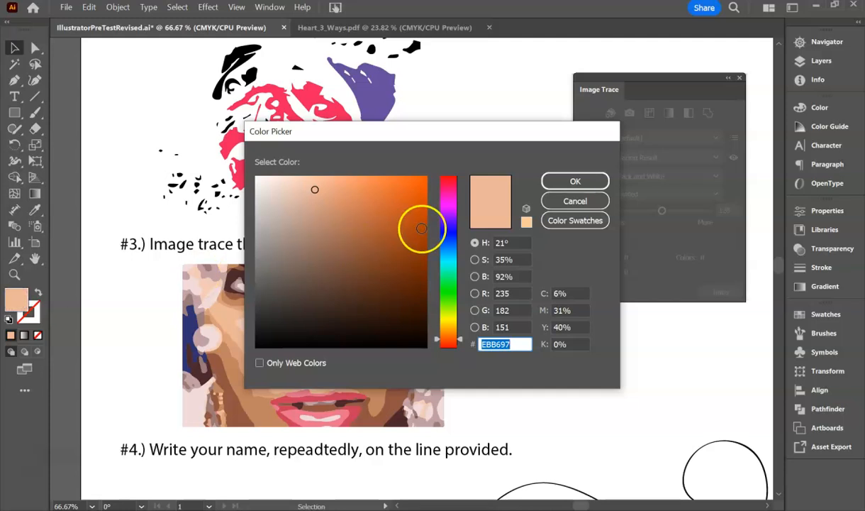
pyautogui.click(448, 228)
pyautogui.click(574, 180)
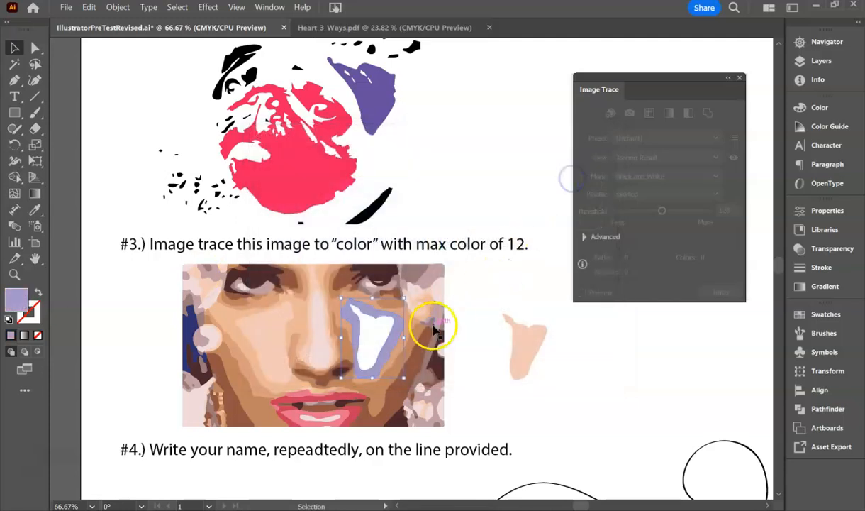
# Recolor the contour outside the lavender cheek shape purple, and move the pale cheek highlight back into its gap
pyautogui.click(400, 339)
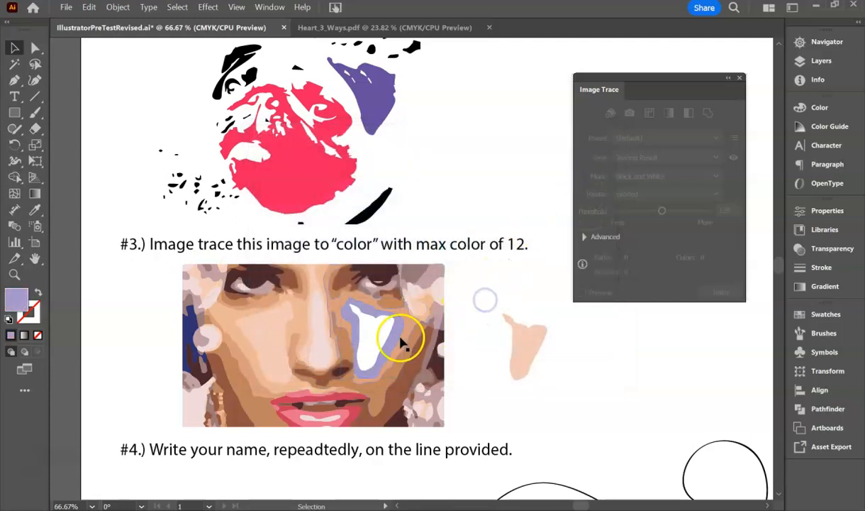
pyautogui.doubleClick(17, 304)
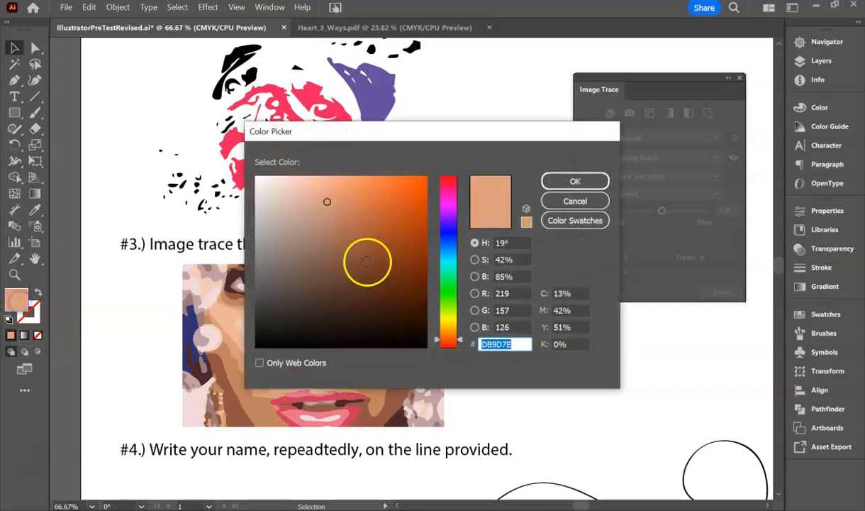
pyautogui.click(441, 220)
pyautogui.click(410, 217)
pyautogui.click(526, 183)
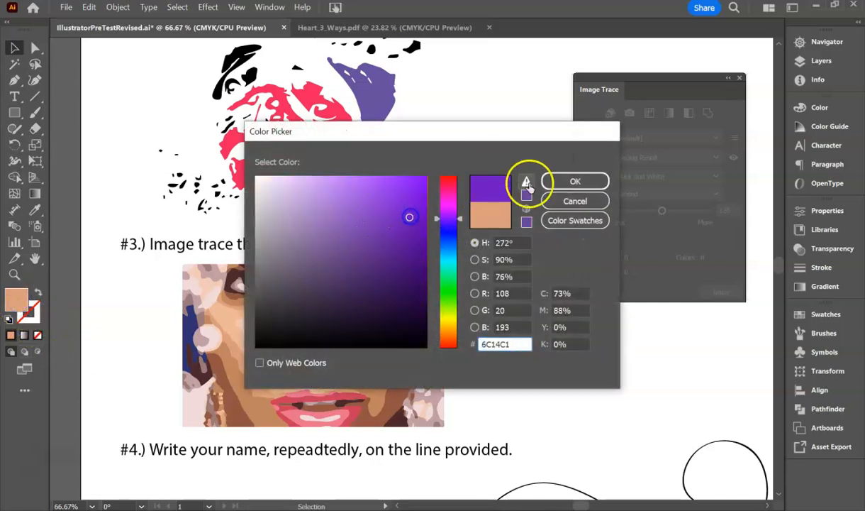
pyautogui.click(583, 181)
pyautogui.moveTo(503, 388); pyautogui.dragTo(377, 342)
pyautogui.click(477, 339)
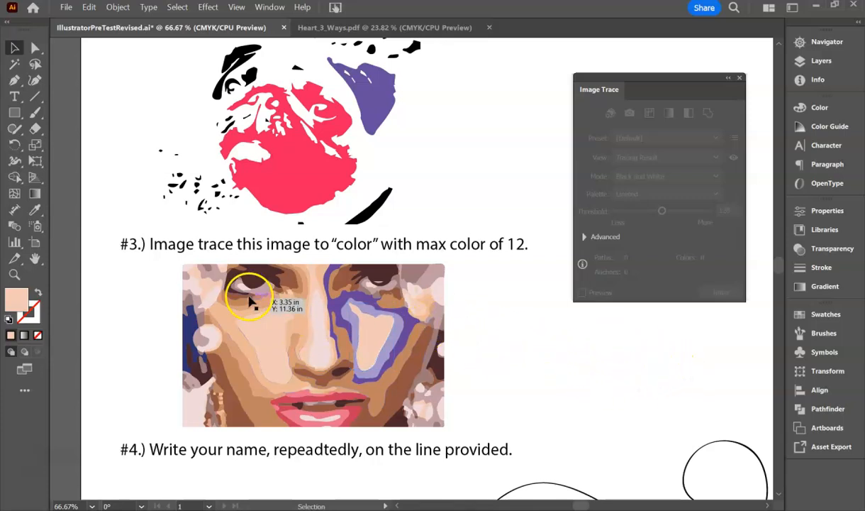
# Group all the traced face shapes, shift the group slightly left beneath the #3 heading, and deselect it
pyautogui.moveTo(131, 267)
pyautogui.mouseDown()
pyautogui.moveTo(252, 332)
pyautogui.moveTo(456, 410)
pyautogui.moveTo(498, 434)
pyautogui.mouseUp()
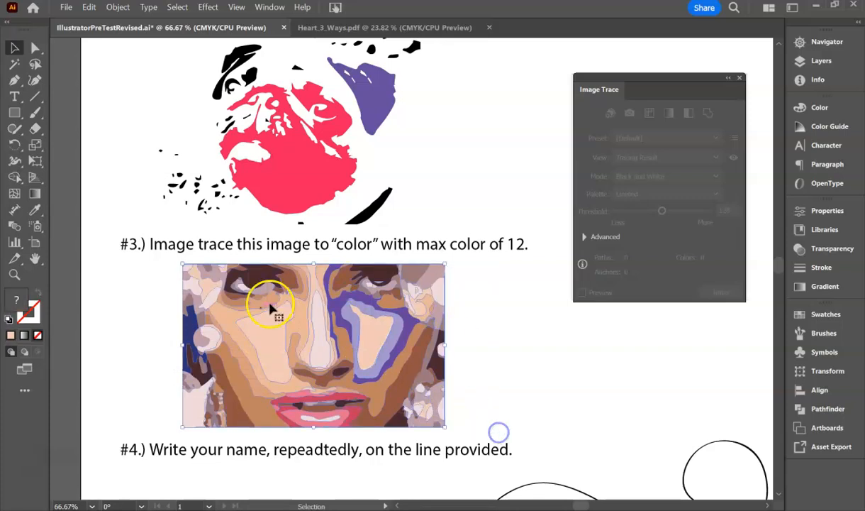
pyautogui.rightClick(336, 331)
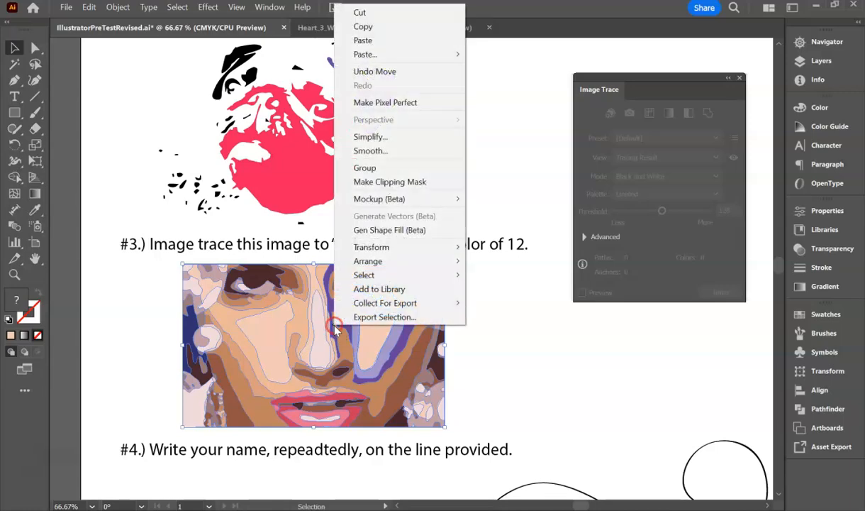
pyautogui.click(366, 167)
pyautogui.moveTo(334, 372); pyautogui.dragTo(315, 359)
pyautogui.click(531, 388)
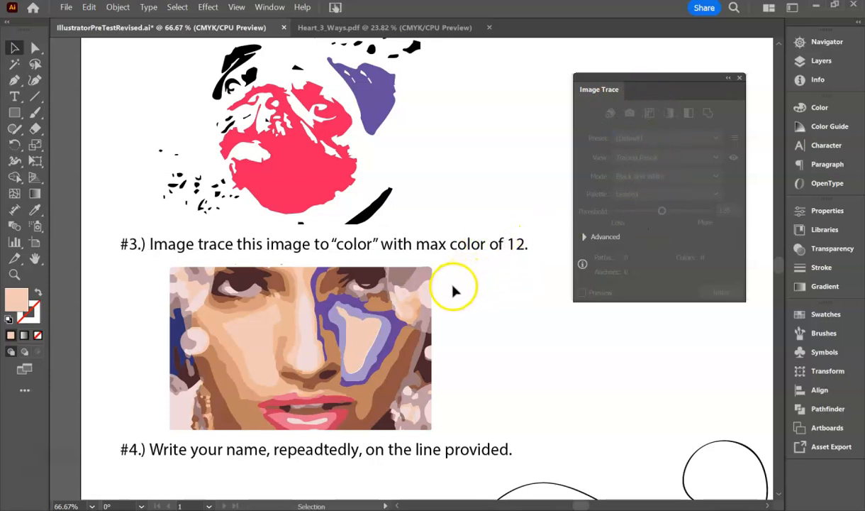
# Dock the floating Image Trace panel back between Transparency and Stroke
pyautogui.scroll(-5, 454, 291)
pyautogui.scroll(-1, 445, 298)
pyautogui.moveTo(628, 87)
pyautogui.mouseDown()
pyautogui.moveTo(744, 244)
pyautogui.moveTo(811, 257)
pyautogui.mouseUp()
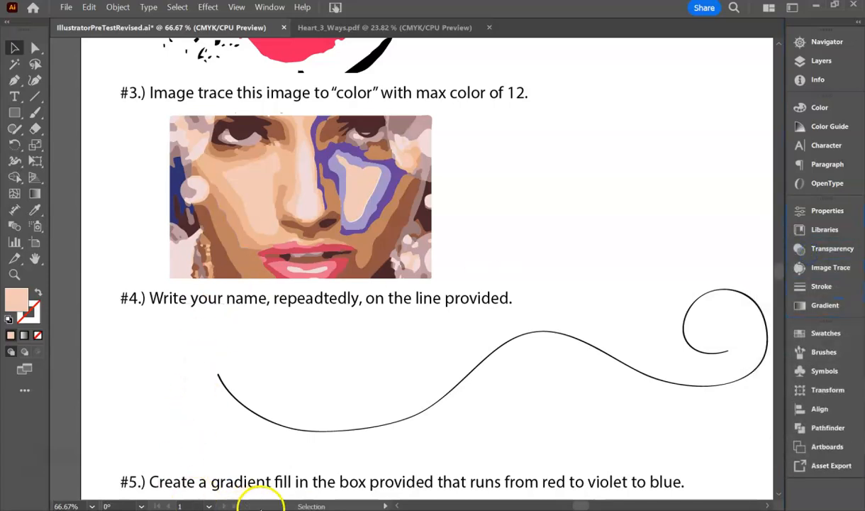
# Move the curved line under item #4 left and write "Your Name Your Name" along it with Type on a Path
pyautogui.moveTo(253, 415); pyautogui.dragTo(183, 417)
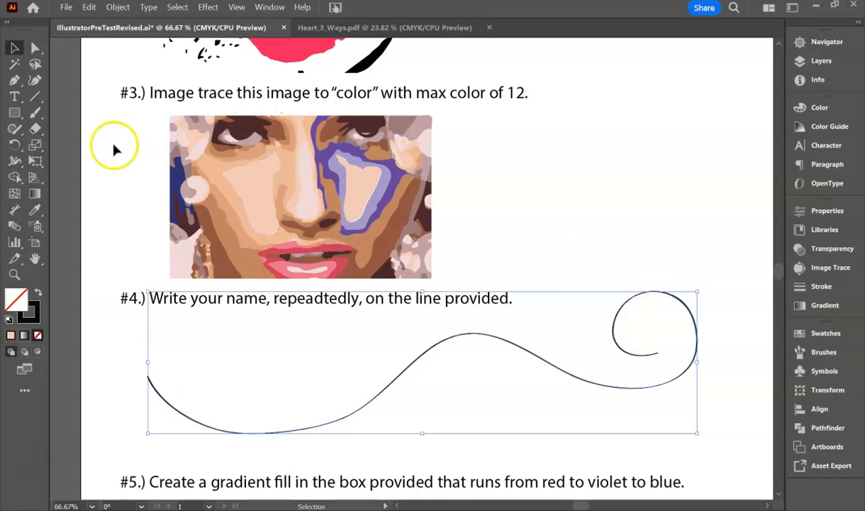
pyautogui.click(21, 96)
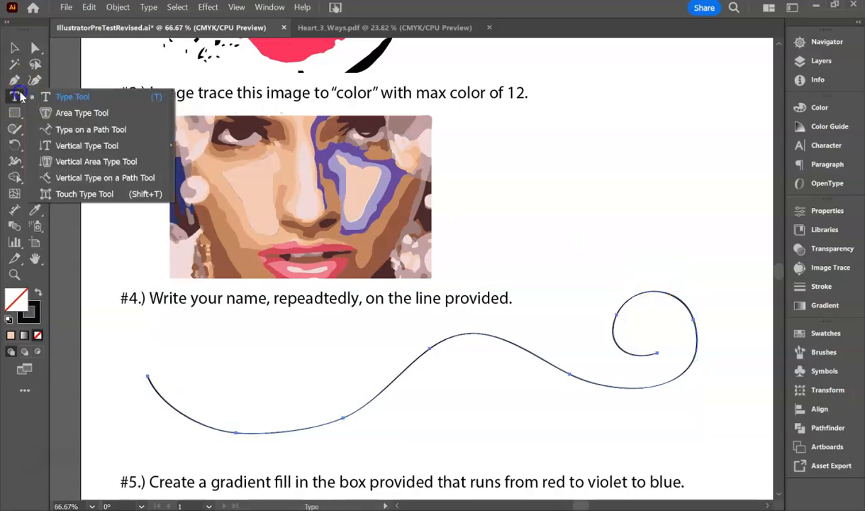
pyautogui.click(61, 133)
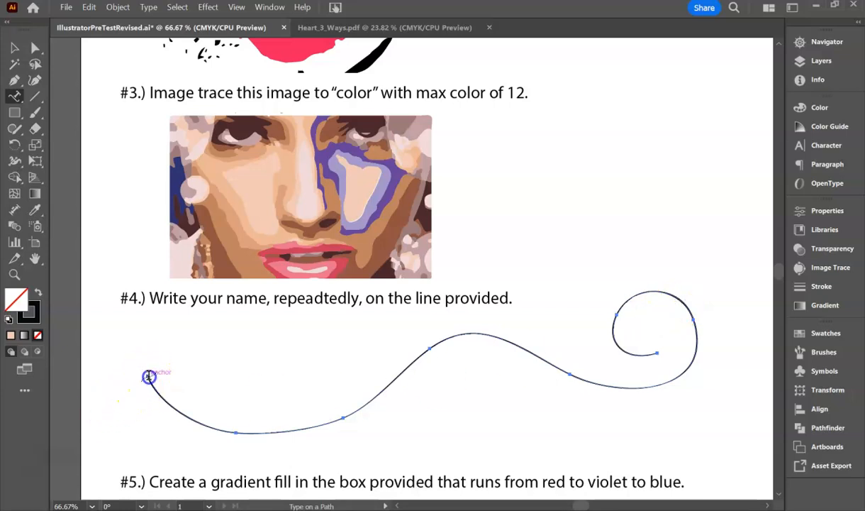
pyautogui.click(148, 375)
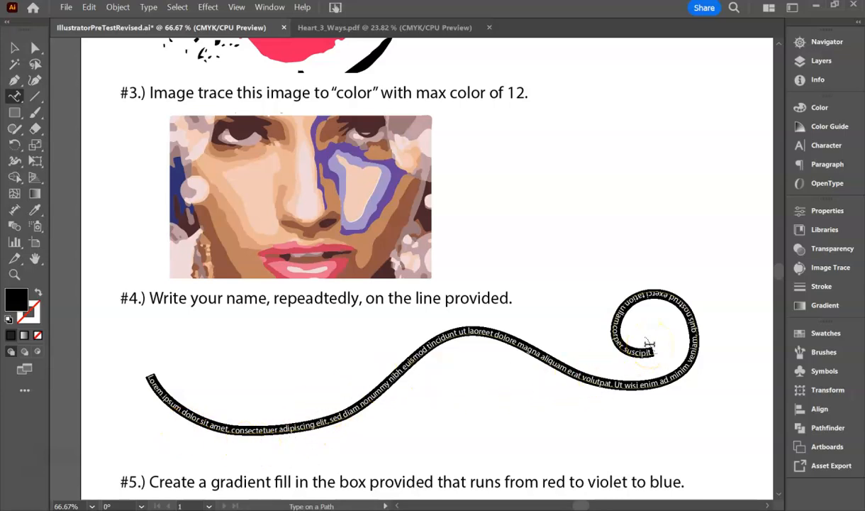
pyautogui.write('Your Name Your Name')
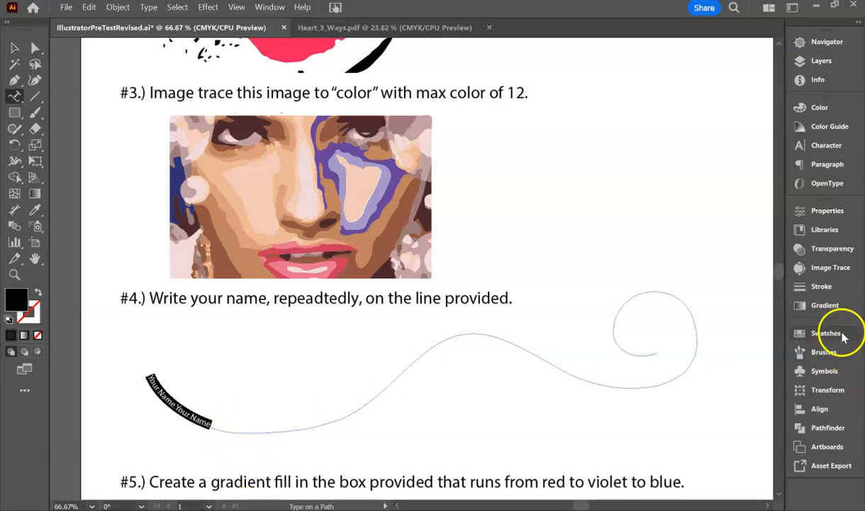
# Set the name text on the curve to Harrington at 48 pt and repeat the name along the remaining curve
pyautogui.click(825, 145)
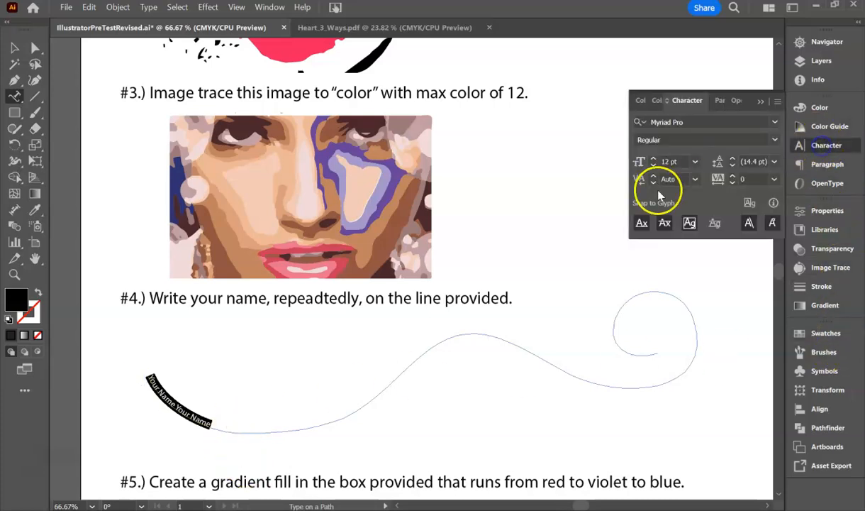
pyautogui.click(654, 160)
pyautogui.click(654, 160)
pyautogui.click(654, 159)
pyautogui.click(654, 160)
pyautogui.click(696, 162)
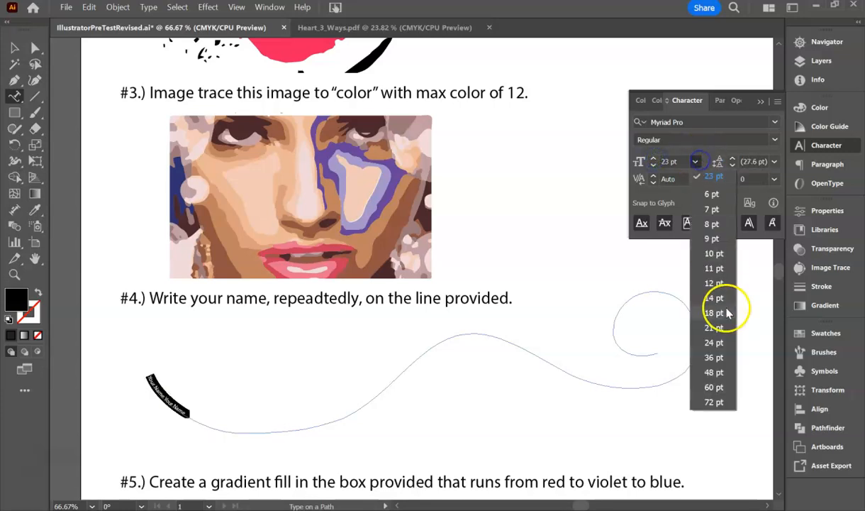
pyautogui.click(720, 376)
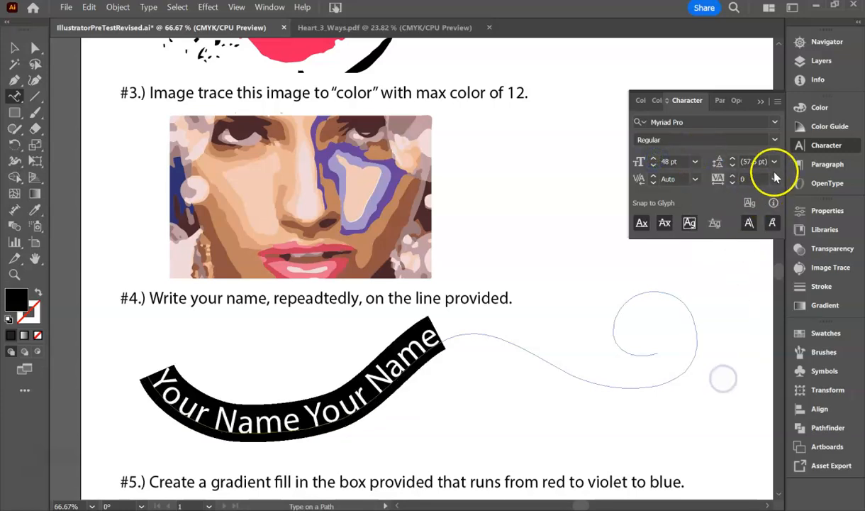
pyautogui.click(777, 122)
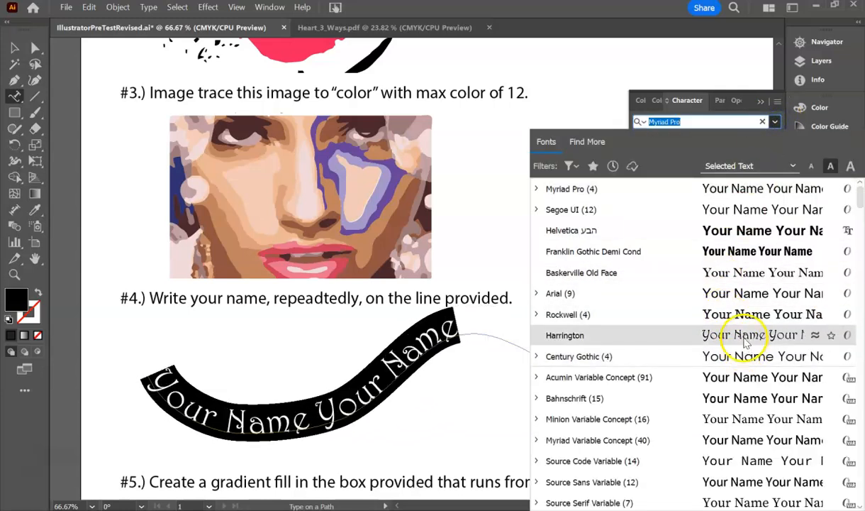
pyautogui.click(744, 338)
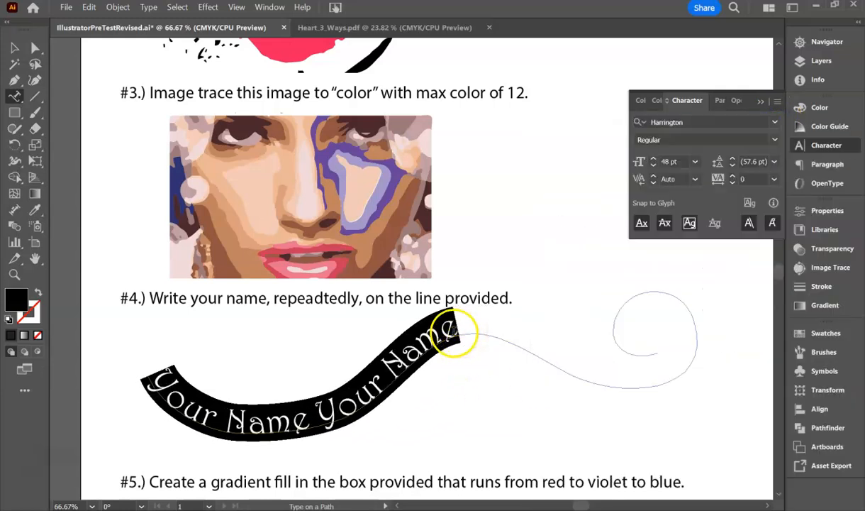
pyautogui.click(453, 332)
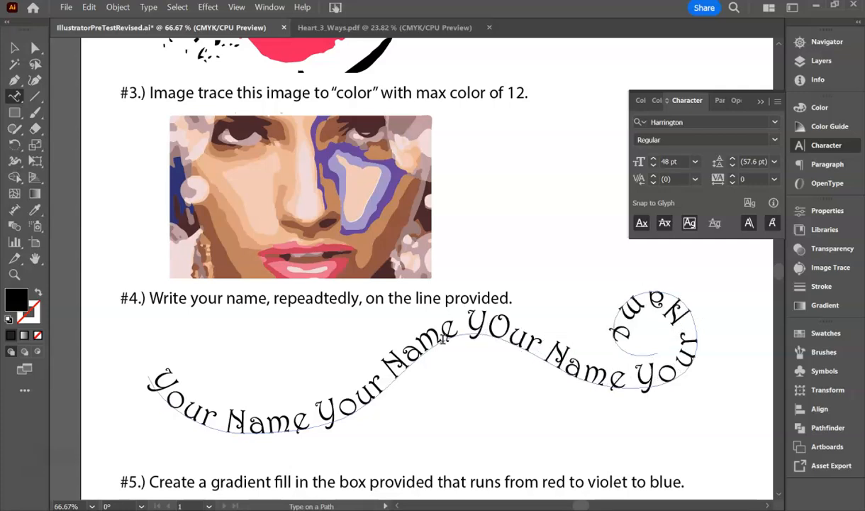
# Recolor the second "Your Name" stretch of the curved text pinkish red (EF255F) and deselect the text
pyautogui.moveTo(290, 417); pyautogui.dragTo(435, 347)
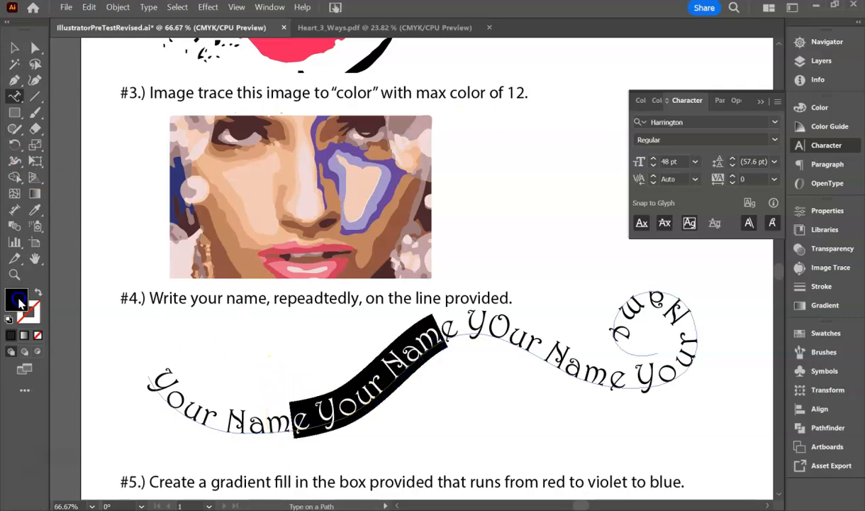
pyautogui.doubleClick(16, 299)
pyautogui.click(575, 181)
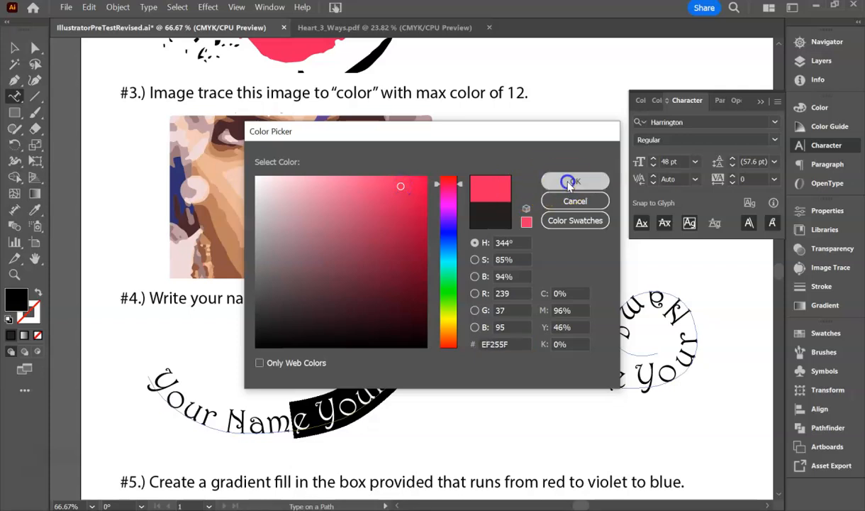
pyautogui.click(15, 47)
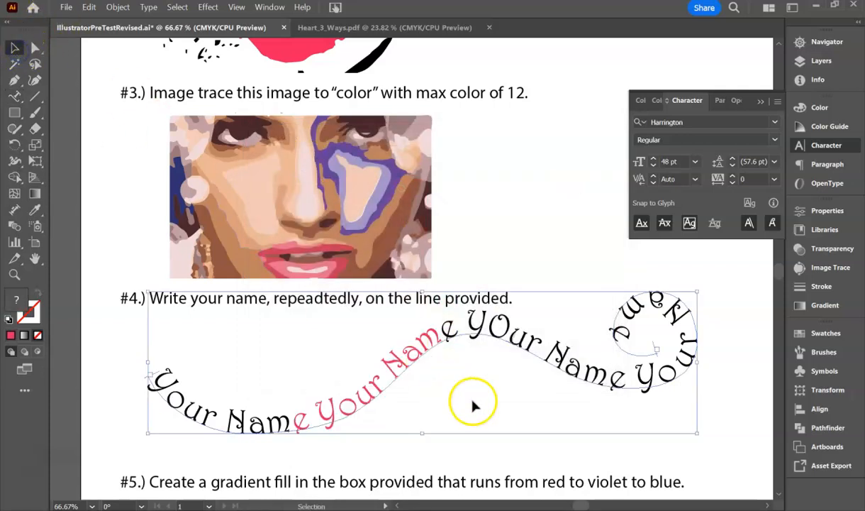
pyautogui.click(740, 353)
# Shift the blue box under item #5 slightly and replace its solid fill with a linear white-to-black gradient
pyautogui.scroll(-3, 450, 338)
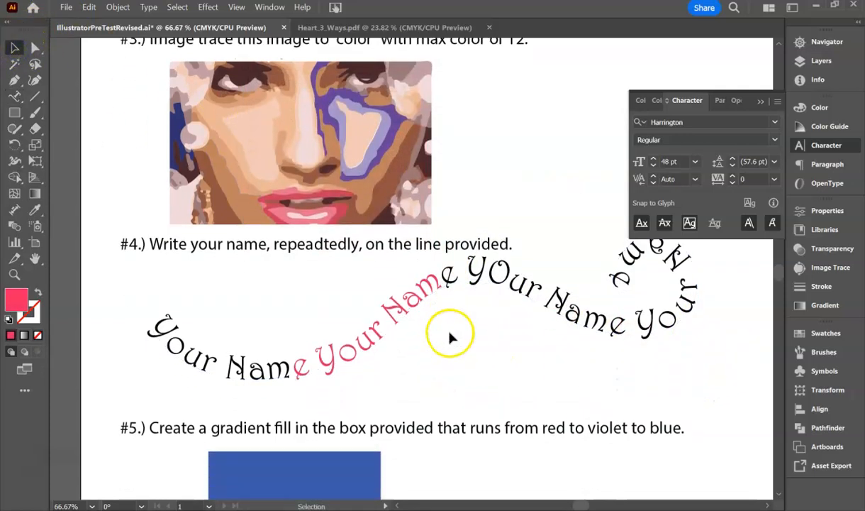
pyautogui.scroll(-2, 450, 338)
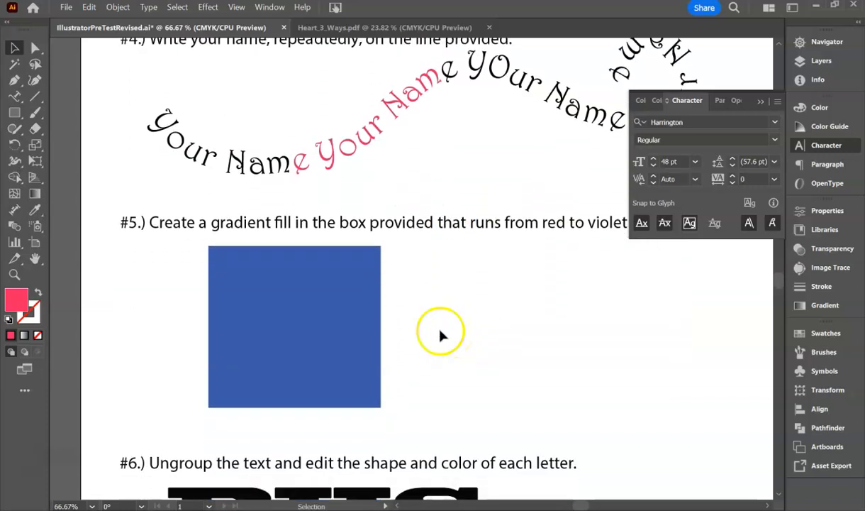
pyautogui.scroll(-1, 384, 335)
pyautogui.scroll(1, 380, 335)
pyautogui.scroll(1, 353, 282)
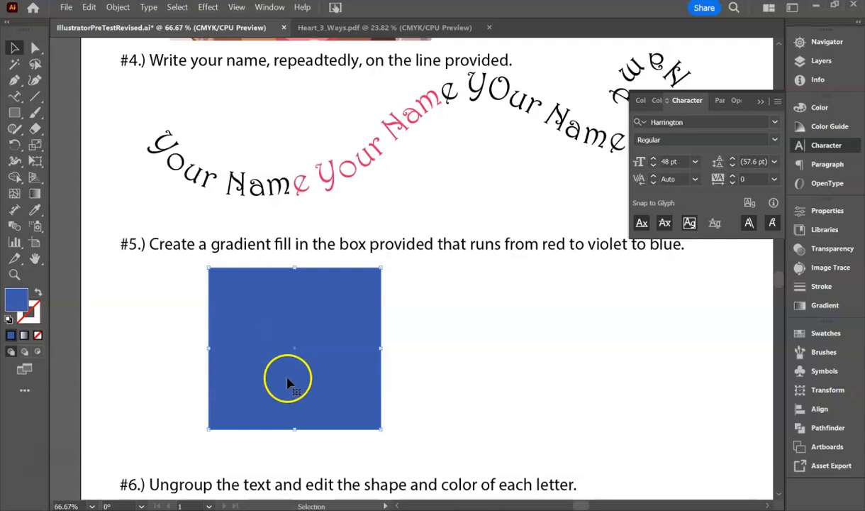
pyautogui.moveTo(289, 339); pyautogui.dragTo(297, 344)
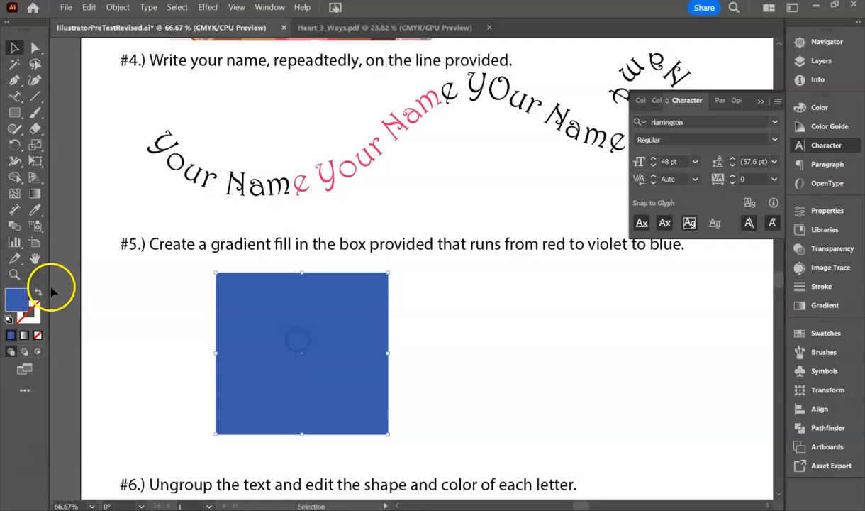
pyautogui.click(23, 338)
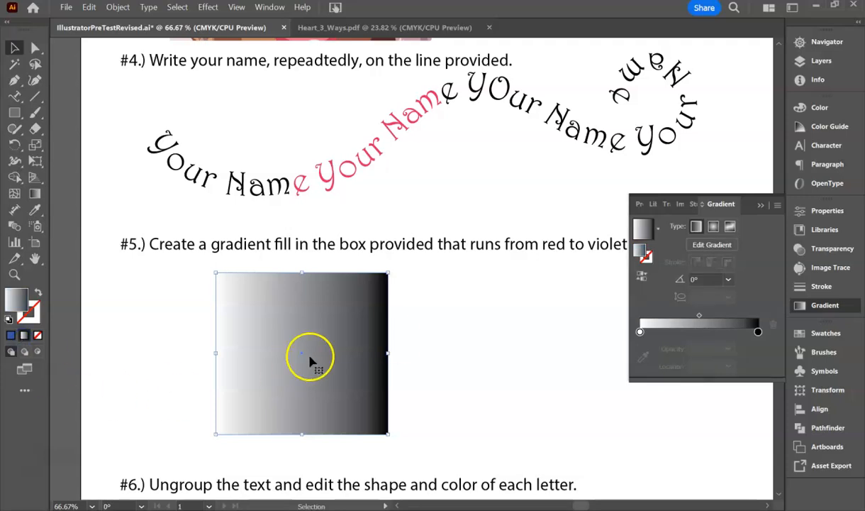
# Float the Gradient panel beside the box and collapse the remaining docked panel group
pyautogui.moveTo(730, 205); pyautogui.dragTo(463, 139)
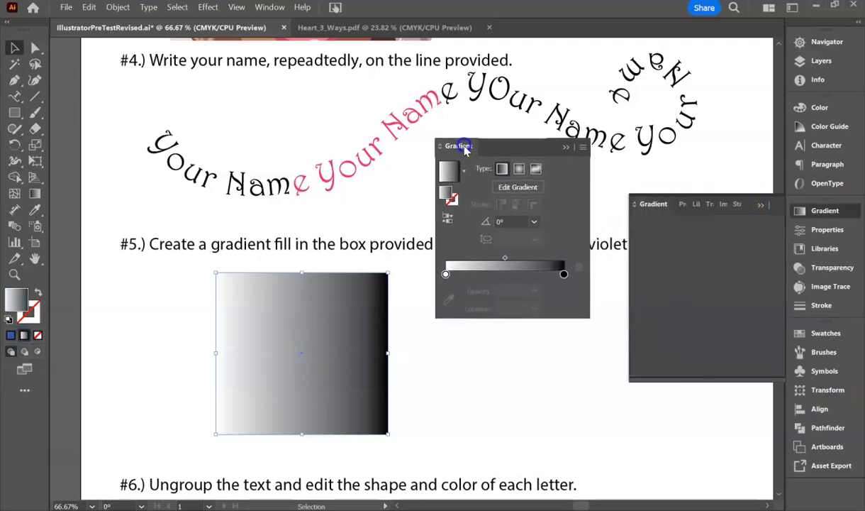
pyautogui.click(764, 206)
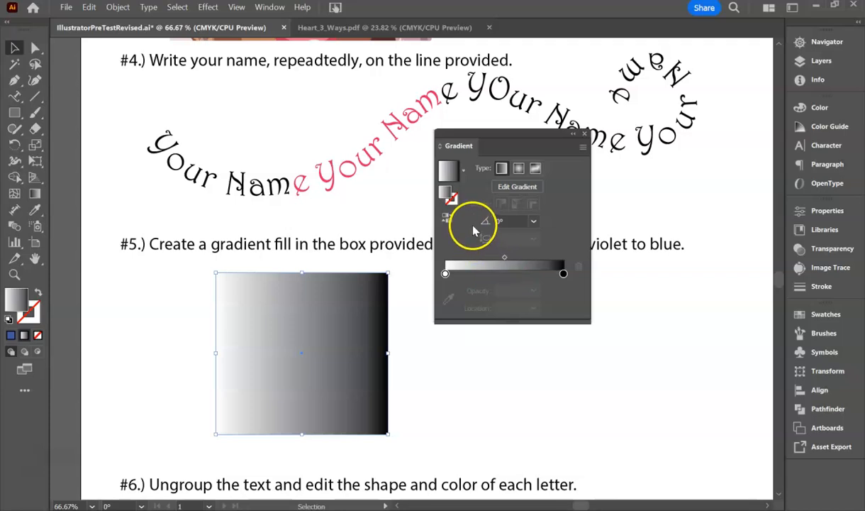
pyautogui.moveTo(507, 140); pyautogui.dragTo(494, 155)
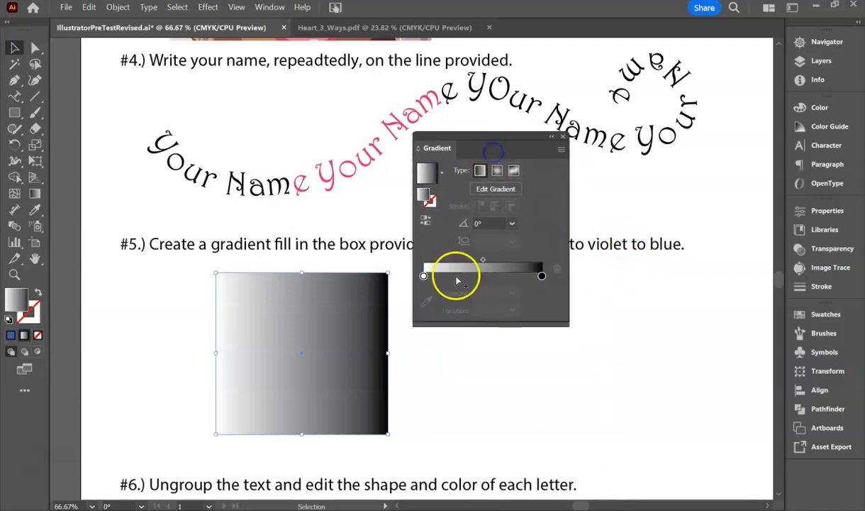
# Move the gradient's white stop to about 55% and add another stop near the start at about 6%
pyautogui.click(423, 277)
pyautogui.moveTo(423, 276); pyautogui.dragTo(480, 279)
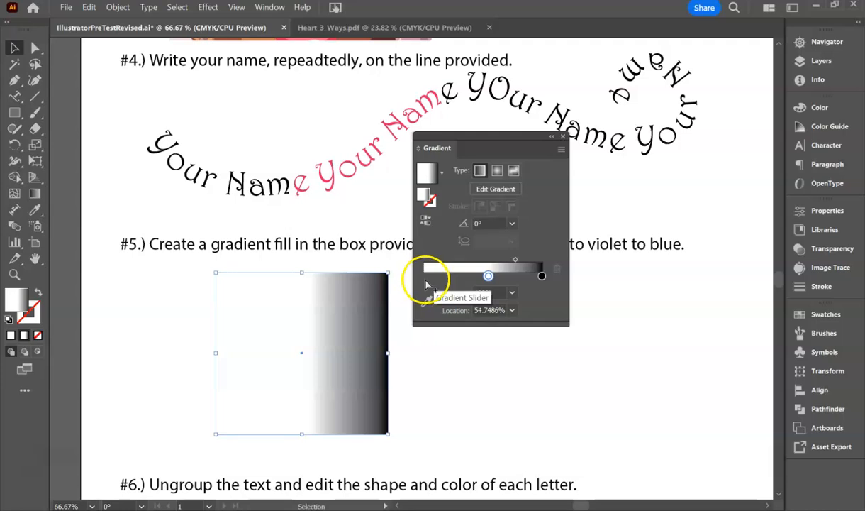
pyautogui.click(429, 281)
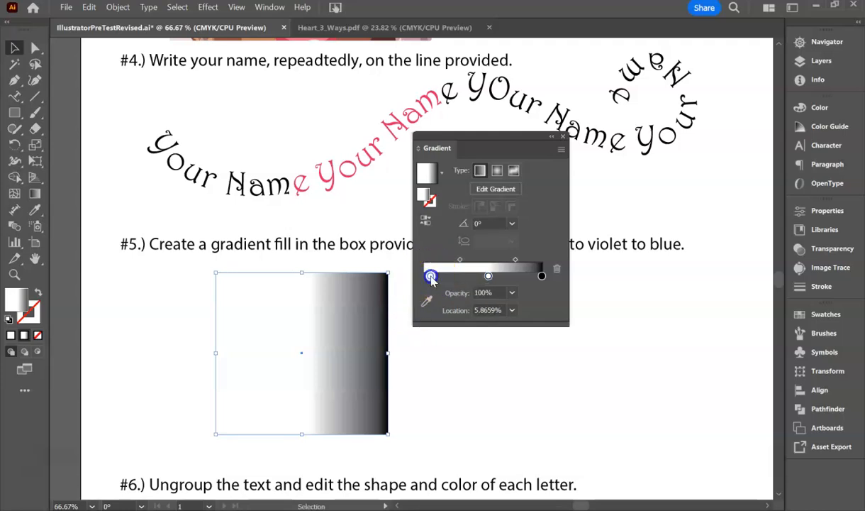
# Enlarge the color spectrum, then color the gradient's first stop red (E3002C) and its middle stop violet (C423FF)
pyautogui.click(800, 108)
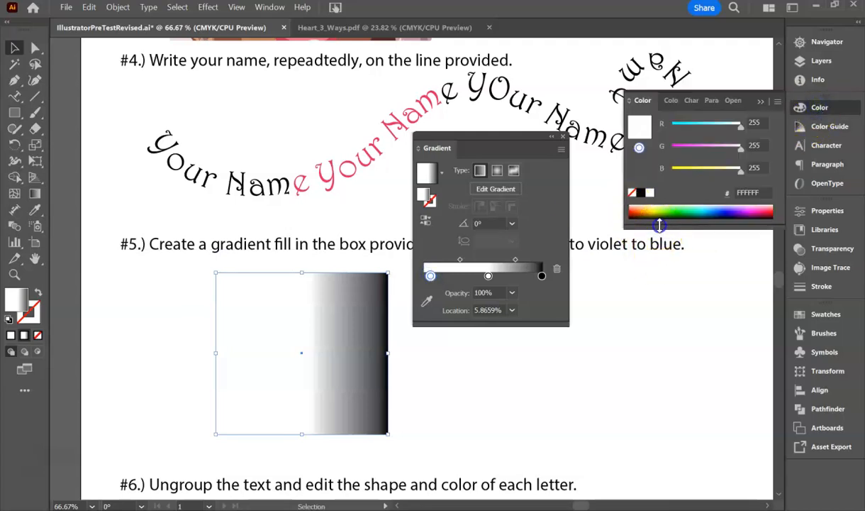
pyautogui.moveTo(659, 225); pyautogui.dragTo(684, 423)
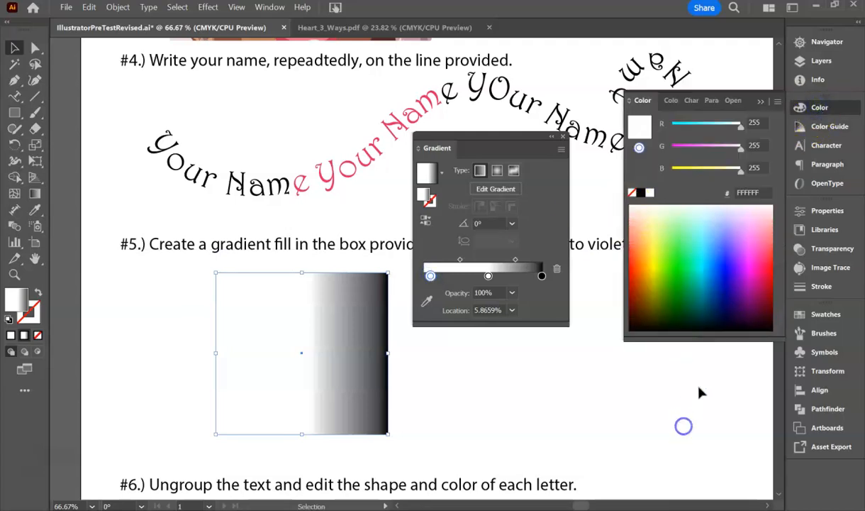
pyautogui.click(767, 273)
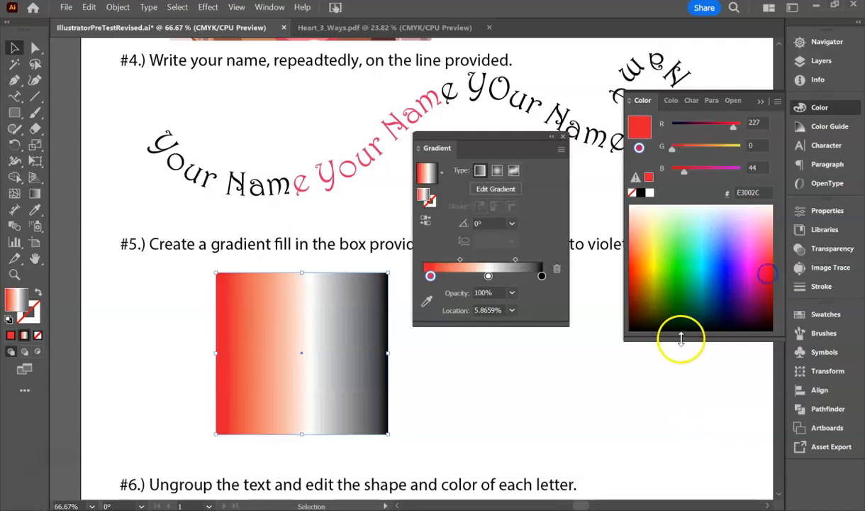
pyautogui.click(488, 276)
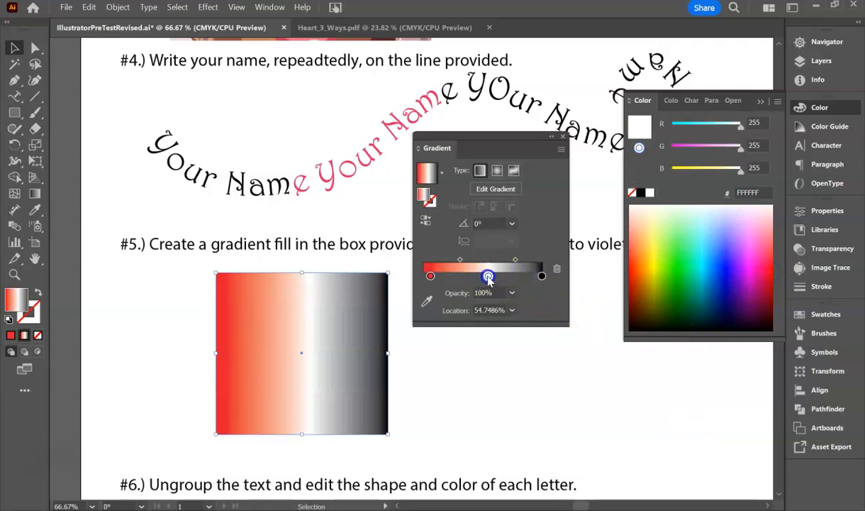
pyautogui.click(745, 254)
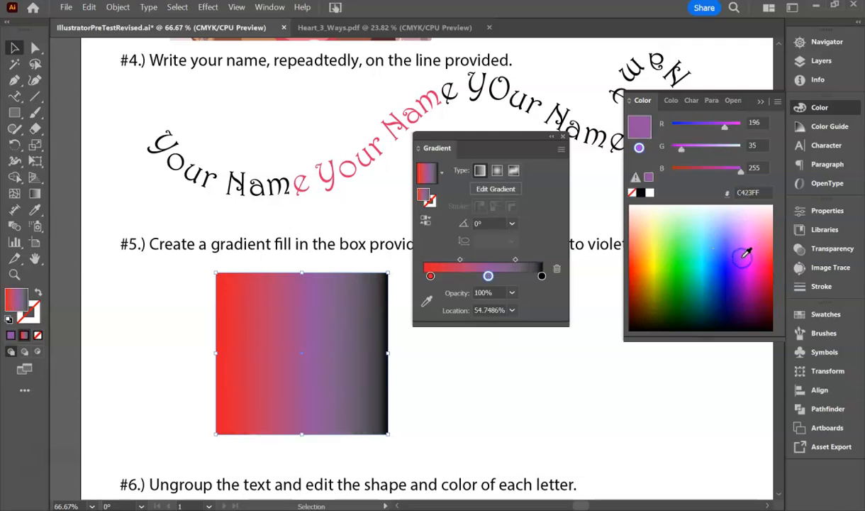
pyautogui.click(541, 276)
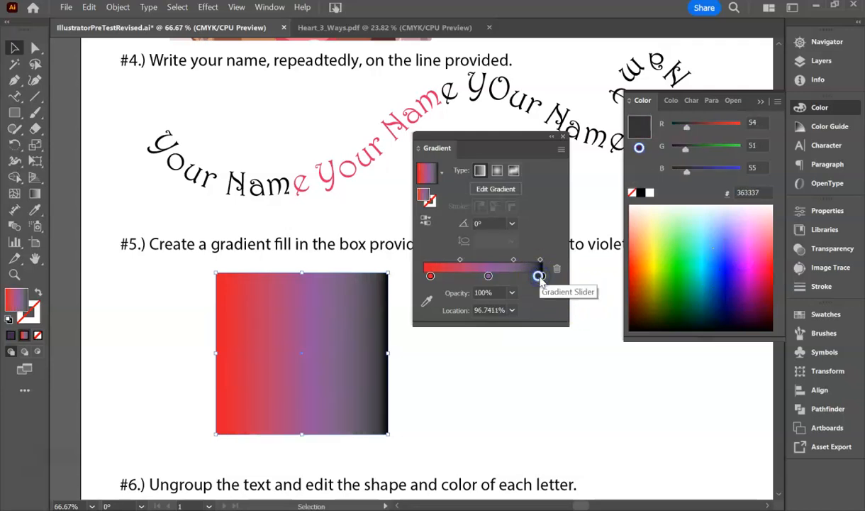
pyautogui.click(531, 275)
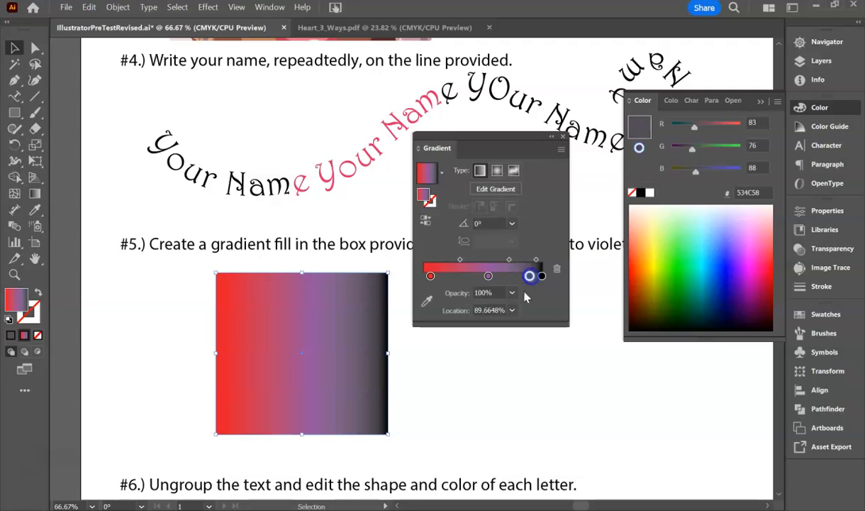
pyautogui.moveTo(530, 276); pyautogui.dragTo(539, 333)
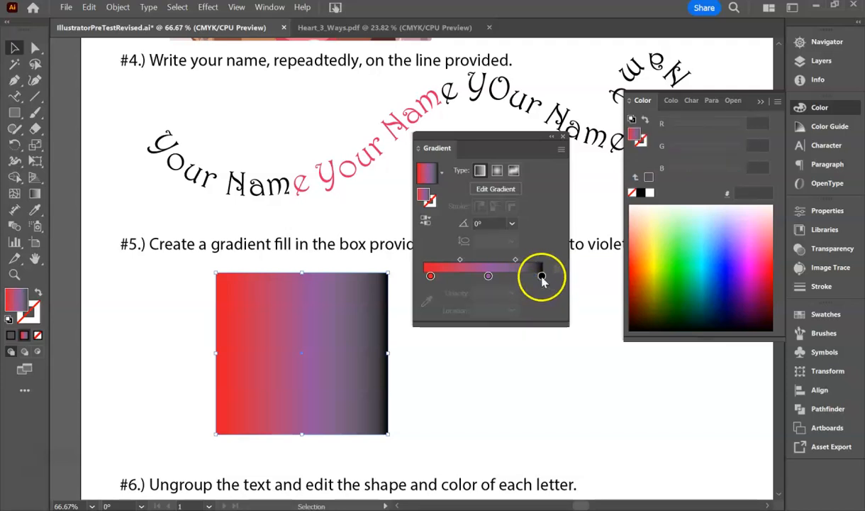
# Color the gradient's black end stop blue (260AFF) and move the box slightly up and to the left
pyautogui.click(542, 276)
pyautogui.click(731, 261)
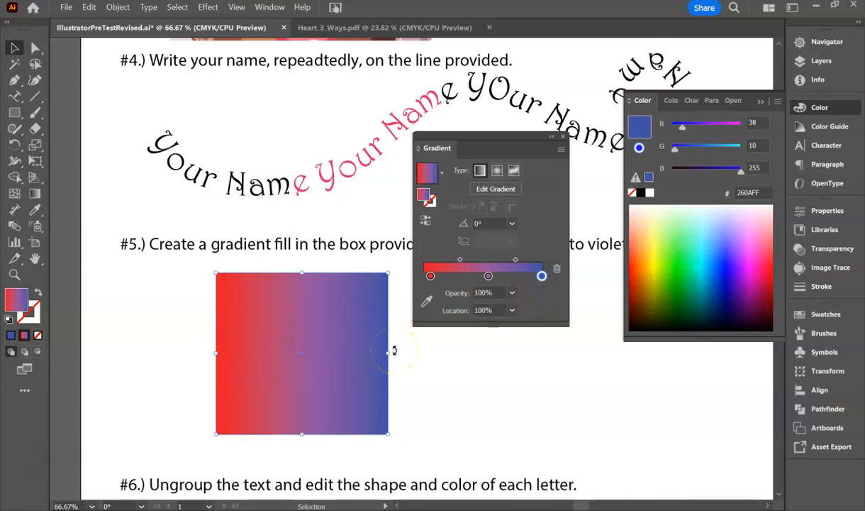
pyautogui.moveTo(329, 332); pyautogui.dragTo(315, 325)
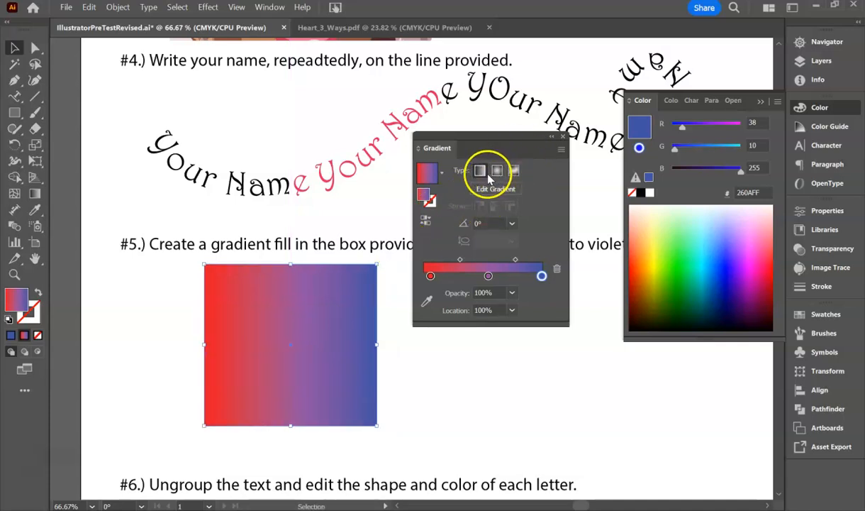
# Angle the box's linear gradient at 60° and try adjusting its violet-to-blue midpoint and violet stop
pyautogui.click(512, 223)
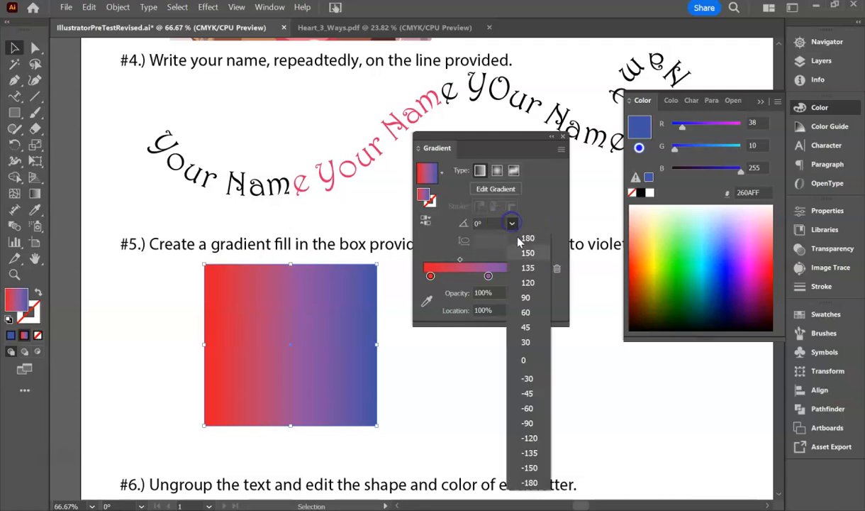
pyautogui.click(527, 314)
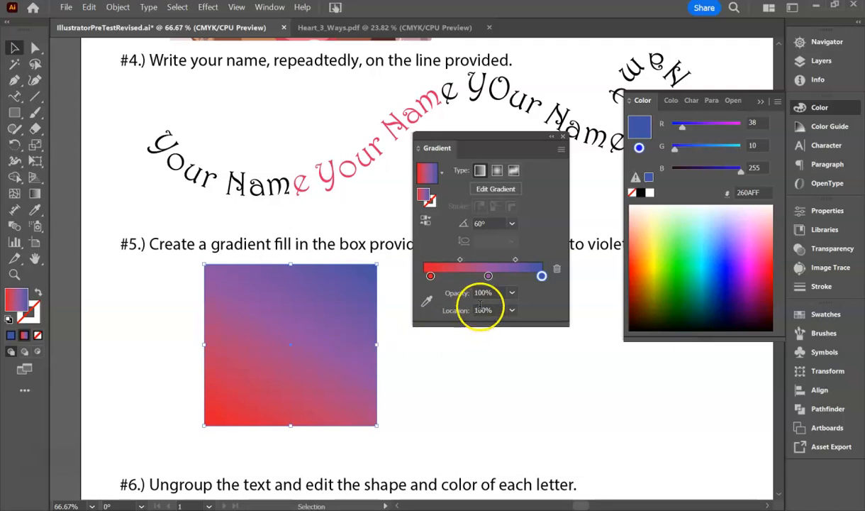
pyautogui.click(515, 261)
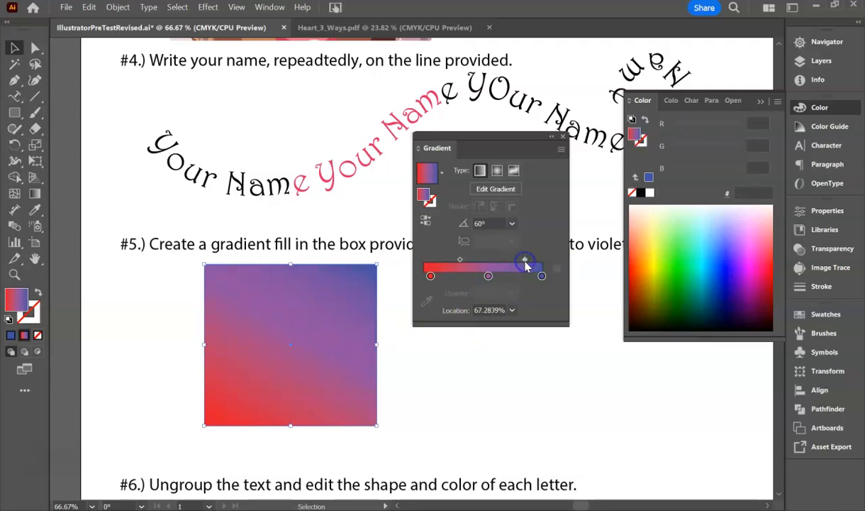
pyautogui.moveTo(488, 278); pyautogui.dragTo(475, 278)
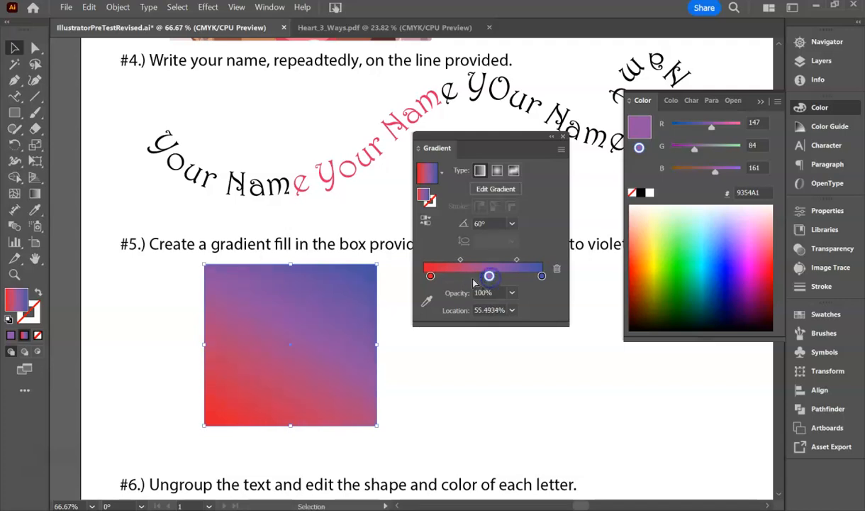
# Switch the box's gradient to radial and move its violet stop to about 76%
pyautogui.click(498, 171)
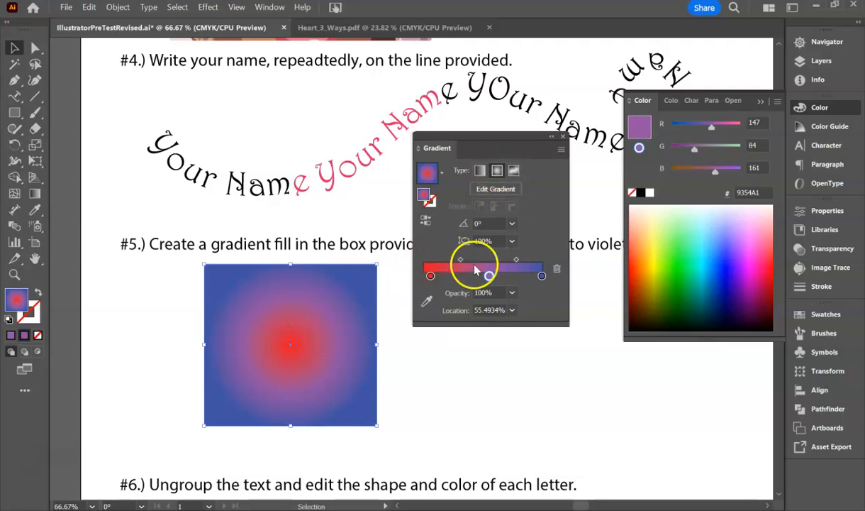
pyautogui.moveTo(490, 275); pyautogui.dragTo(516, 278)
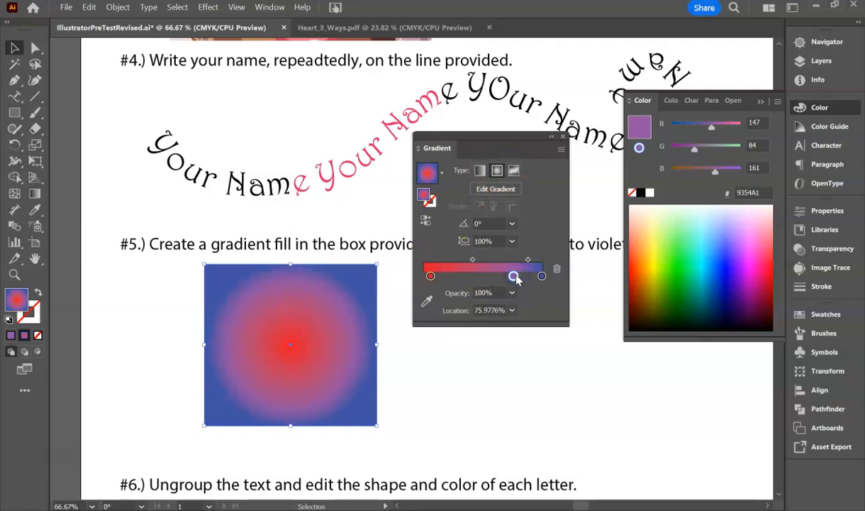
# Switch the box to a freeform gradient with points, move its white point near the lower center, and set that point's spread to 100%
pyautogui.click(515, 174)
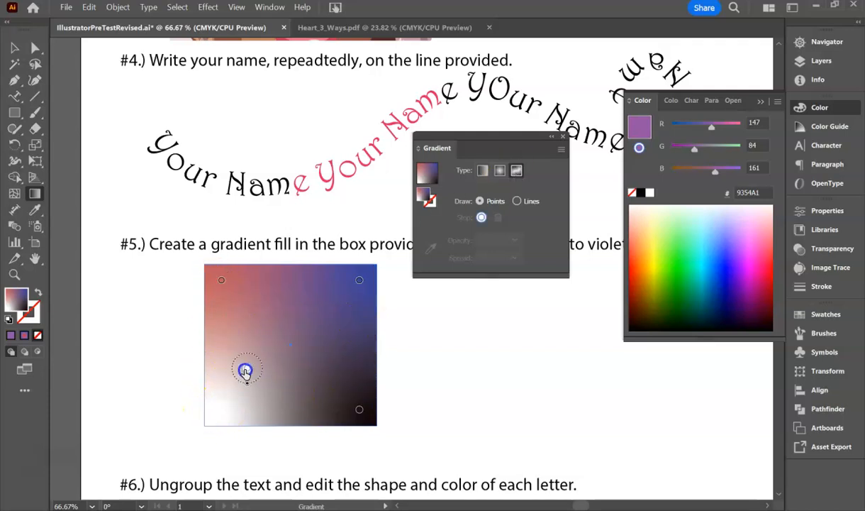
pyautogui.moveTo(280, 340); pyautogui.dragTo(281, 339)
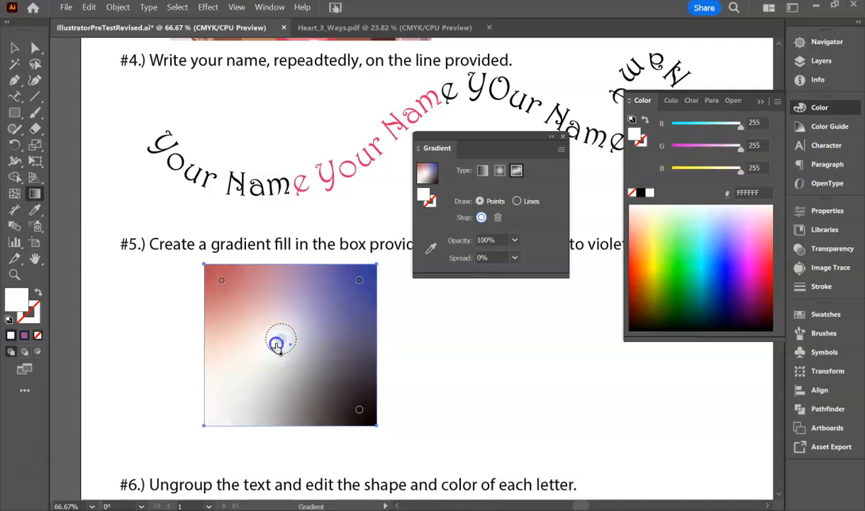
pyautogui.moveTo(272, 374); pyautogui.dragTo(276, 369)
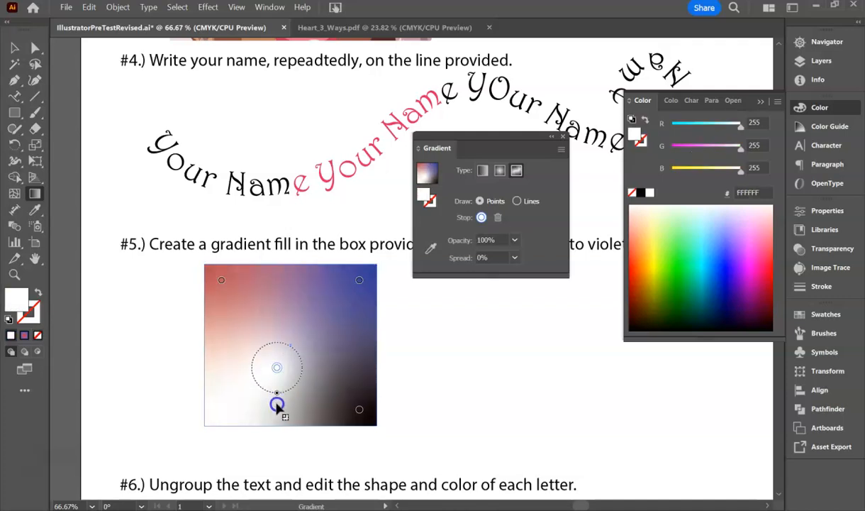
pyautogui.moveTo(279, 432); pyautogui.dragTo(279, 429)
pyautogui.click(278, 379)
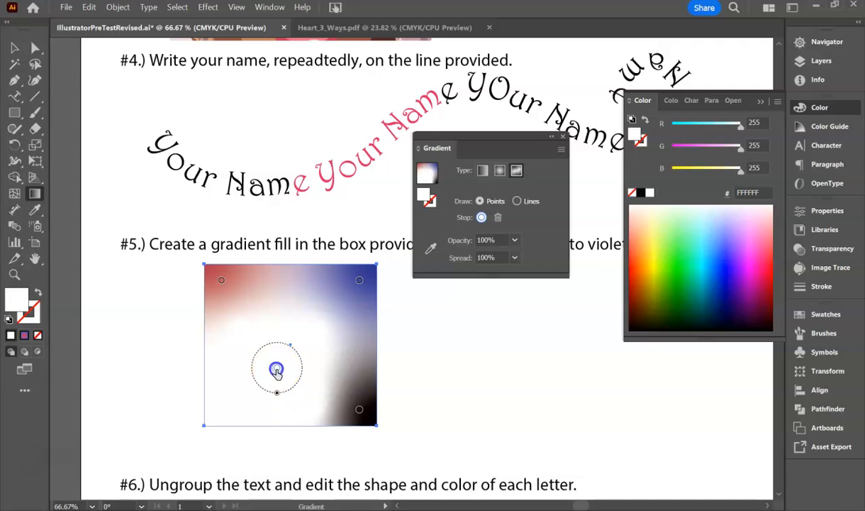
pyautogui.click(275, 370)
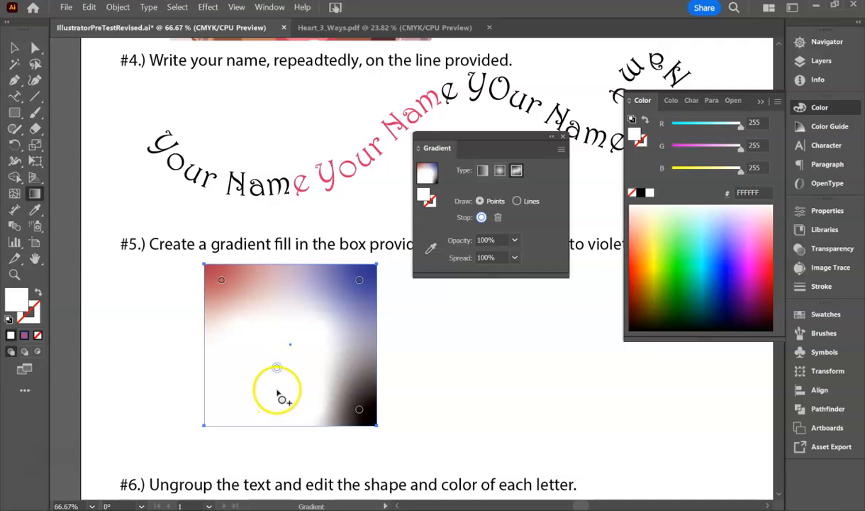
# Add a second white gradient point below the first and move it into the box's lower-left corner
pyautogui.click(280, 386)
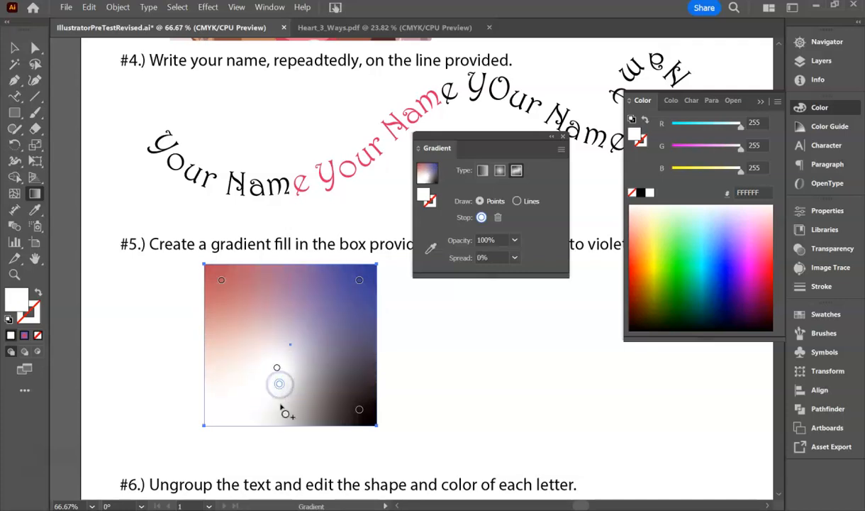
pyautogui.click(279, 384)
pyautogui.moveTo(251, 397); pyautogui.dragTo(251, 399)
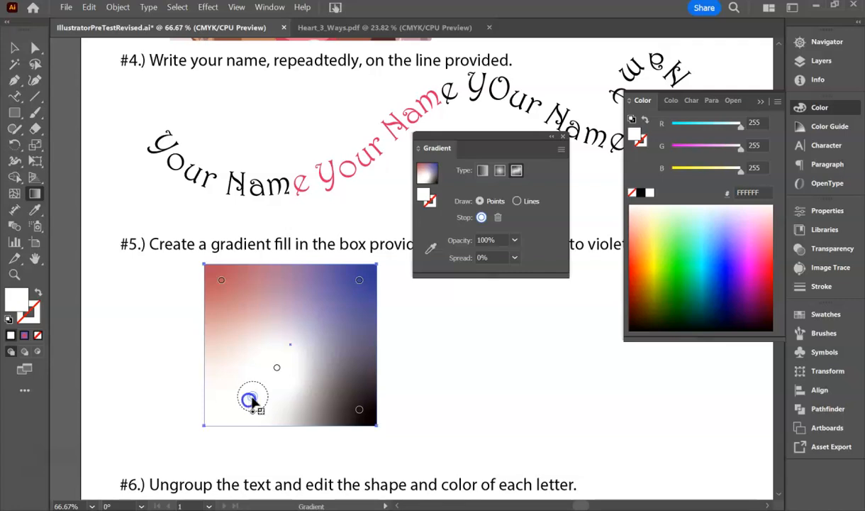
# Move the red gradient point inward from the box's upper-left corner and widen its spread to 100%
pyautogui.click(221, 280)
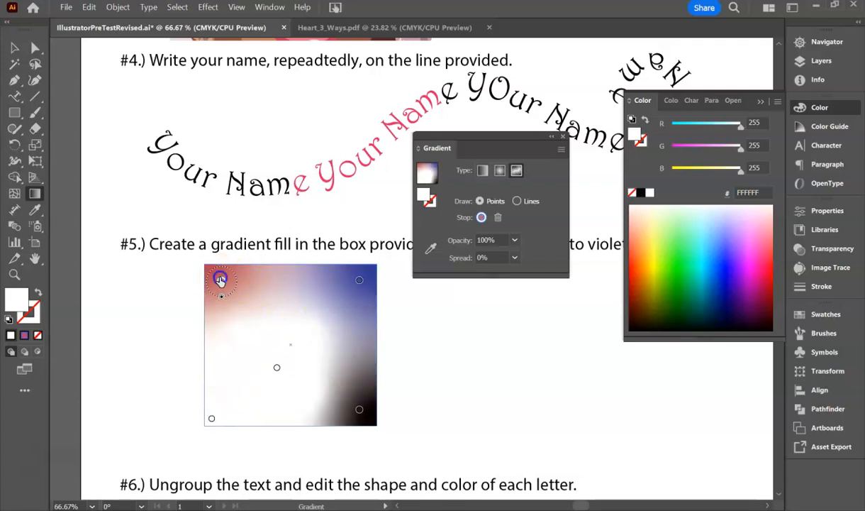
pyautogui.moveTo(239, 313); pyautogui.dragTo(241, 313)
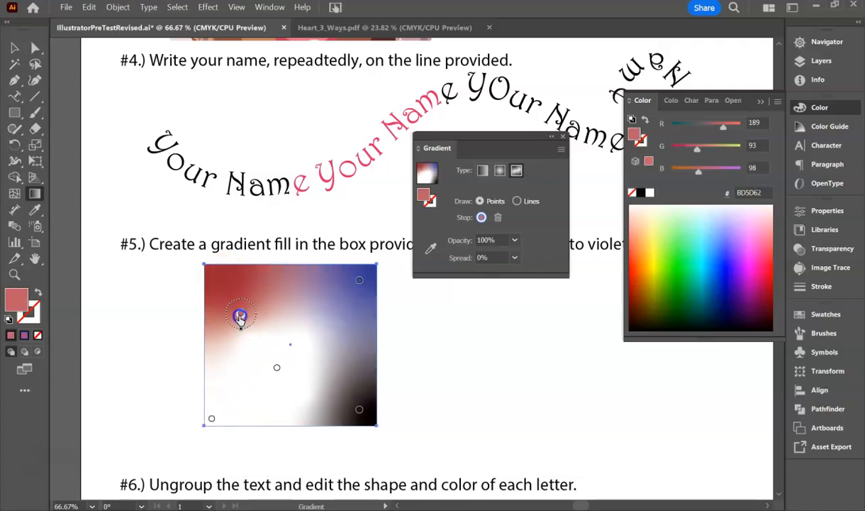
pyautogui.moveTo(264, 372); pyautogui.dragTo(266, 380)
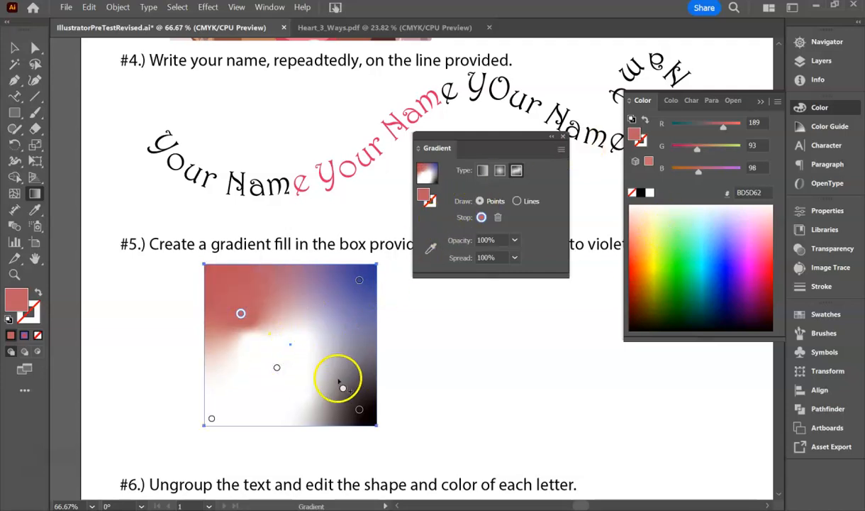
# Recolor the black lower-right gradient point green (6BFF41) and widen its spread to 100%
pyautogui.click(359, 409)
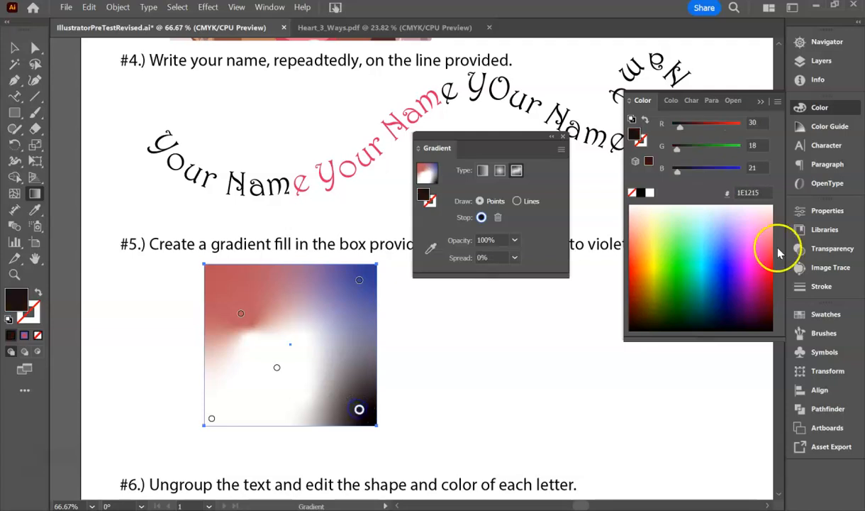
pyautogui.click(671, 249)
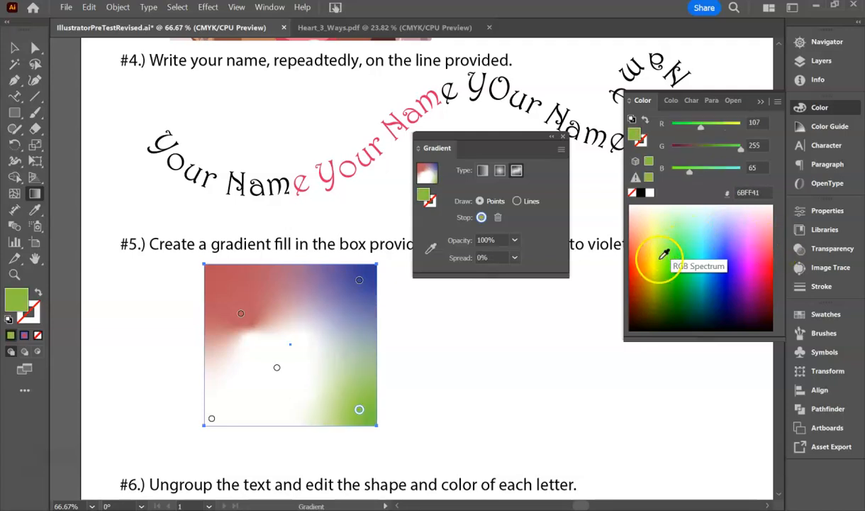
pyautogui.click(358, 409)
pyautogui.moveTo(358, 423)
pyautogui.mouseDown()
pyautogui.moveTo(315, 412)
pyautogui.moveTo(352, 431)
pyautogui.mouseUp()
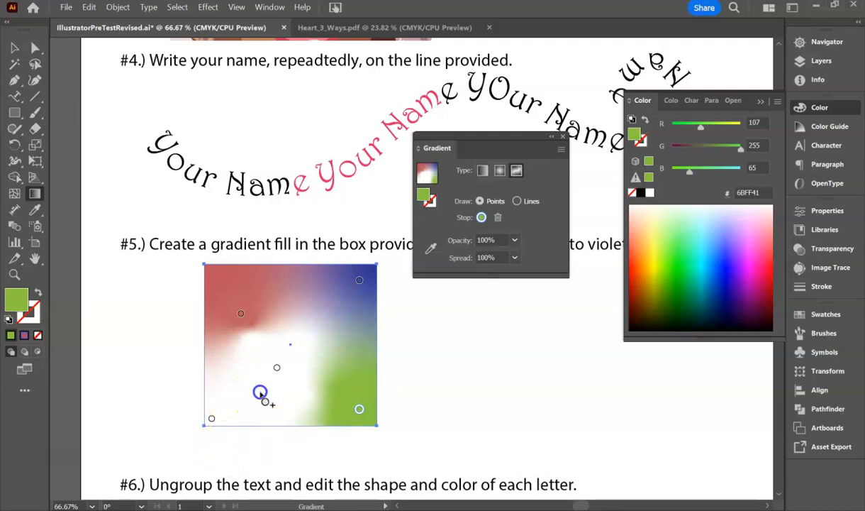
# Add a green gradient point just below the central white point, and recolor the central point light blue (95FAFF)
pyautogui.click(259, 391)
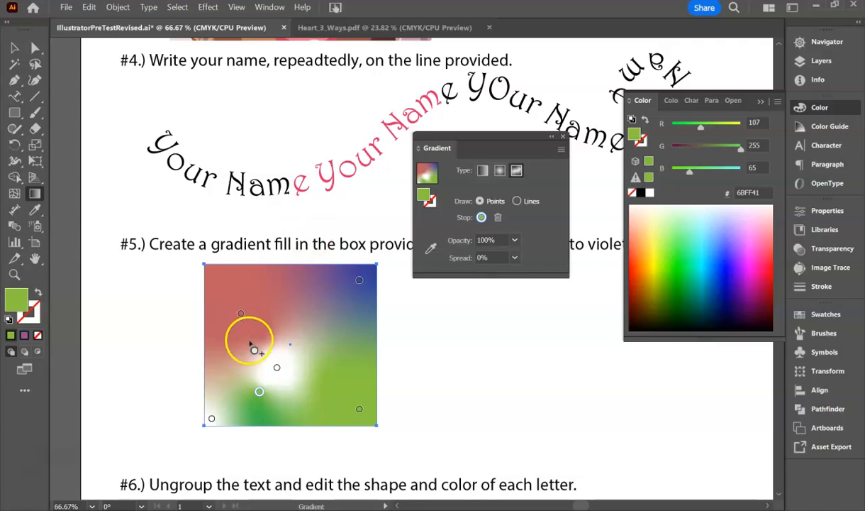
pyautogui.click(277, 368)
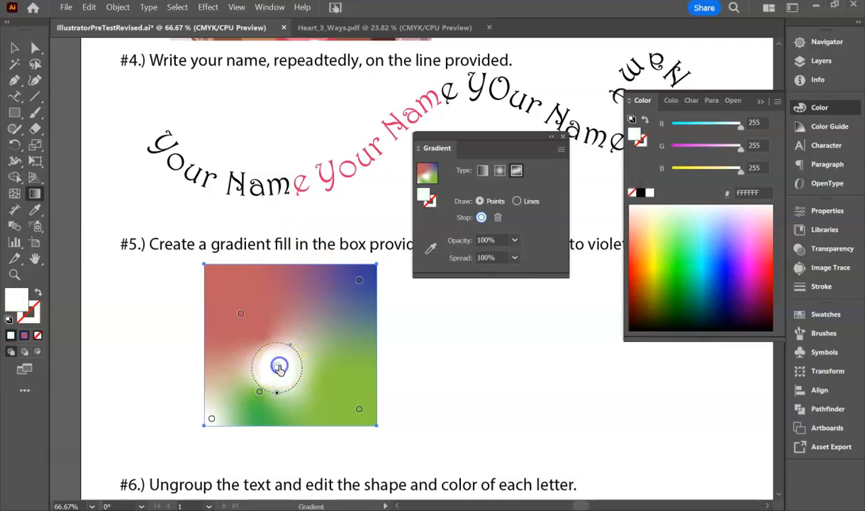
pyautogui.click(703, 228)
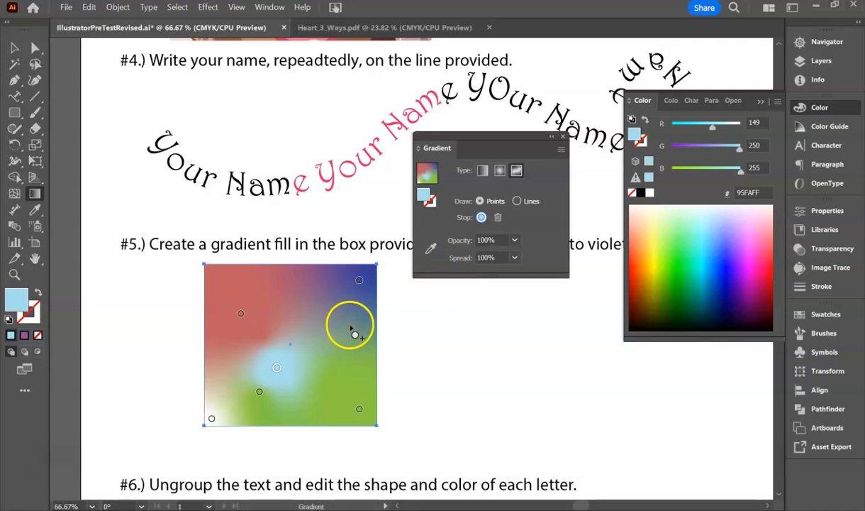
# Dock the Gradient panel between the Brushes and Symbols panels and collapse the Color panel
pyautogui.moveTo(471, 139); pyautogui.dragTo(791, 348)
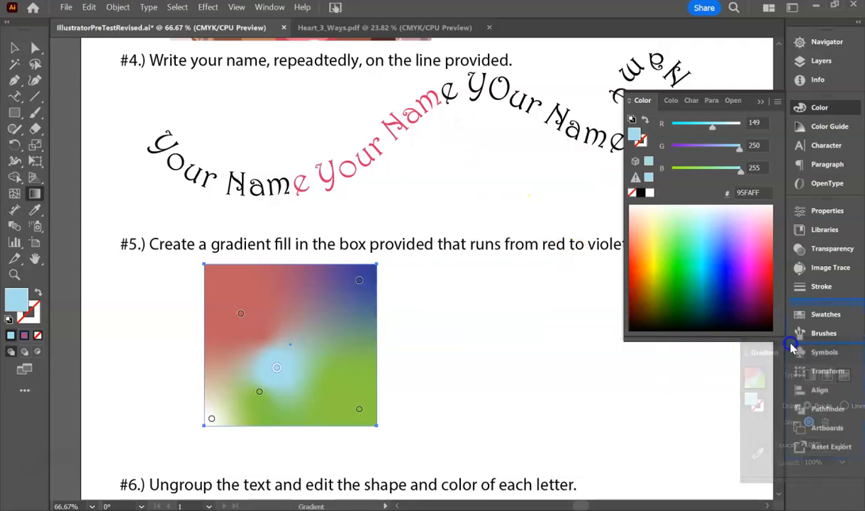
pyautogui.click(761, 100)
pyautogui.scroll(-5, 390, 319)
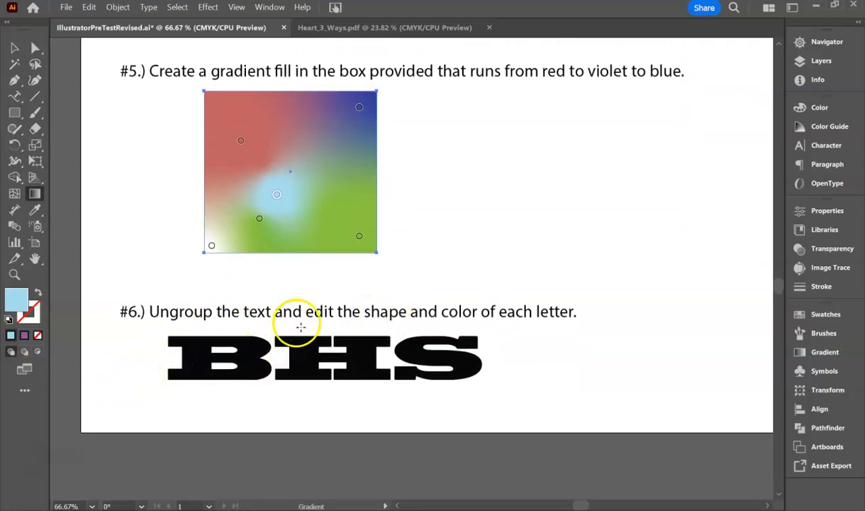
# Move the BHS text under #6 slightly down and to the right, and keep it selected
pyautogui.click(15, 48)
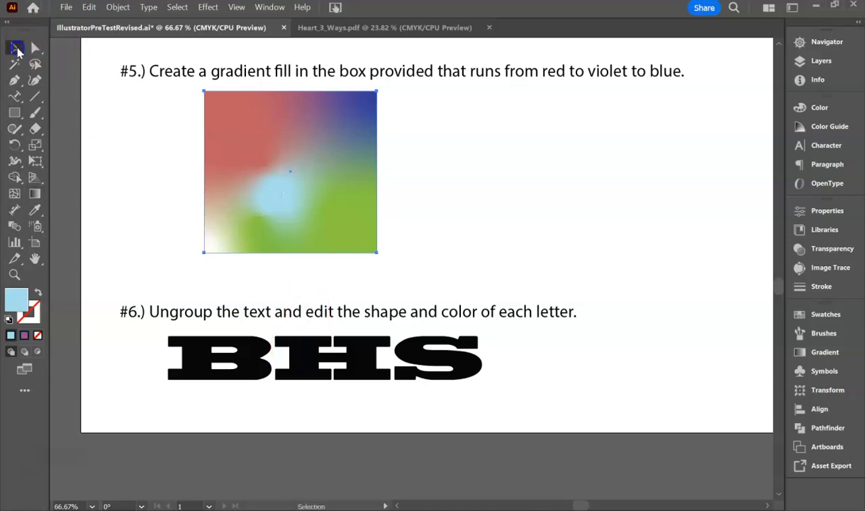
pyautogui.moveTo(234, 338); pyautogui.dragTo(257, 380)
pyautogui.moveTo(17, 93); pyautogui.dragTo(66, 104)
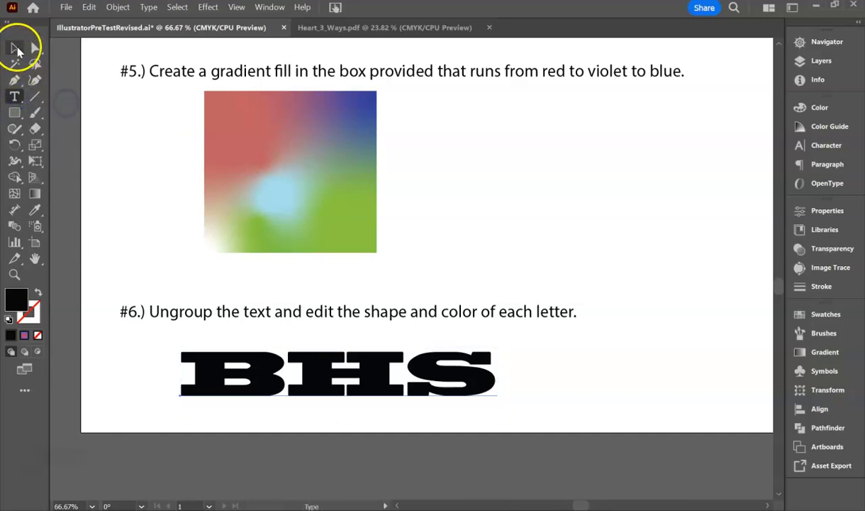
pyautogui.click(15, 49)
pyautogui.click(314, 382)
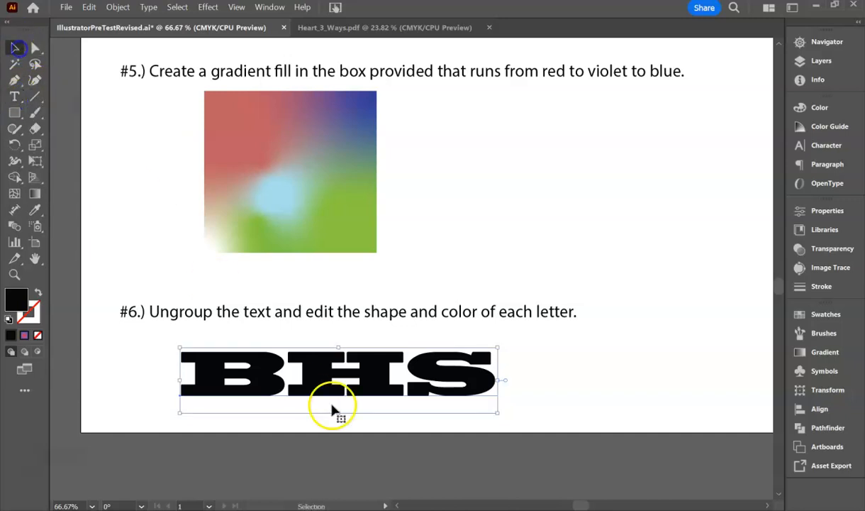
# Convert the BHS text to outlines and ungroup it into separate letters
pyautogui.rightClick(310, 365)
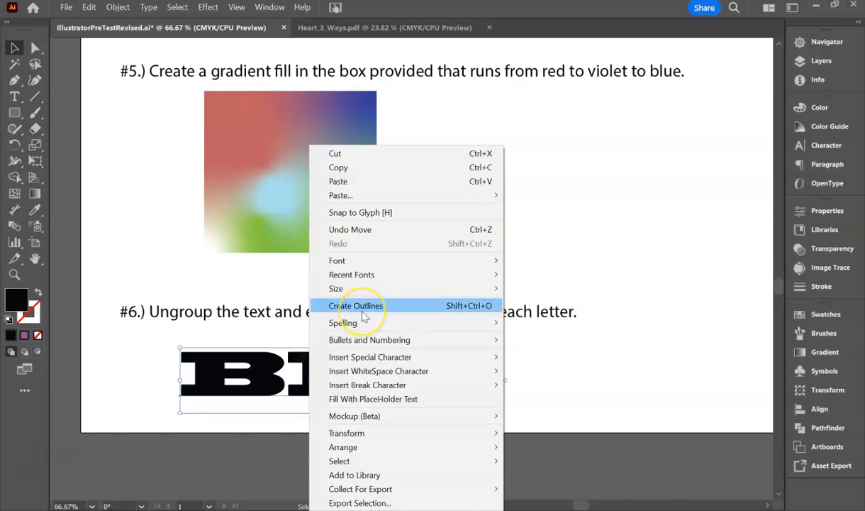
pyautogui.click(362, 310)
pyautogui.rightClick(310, 377)
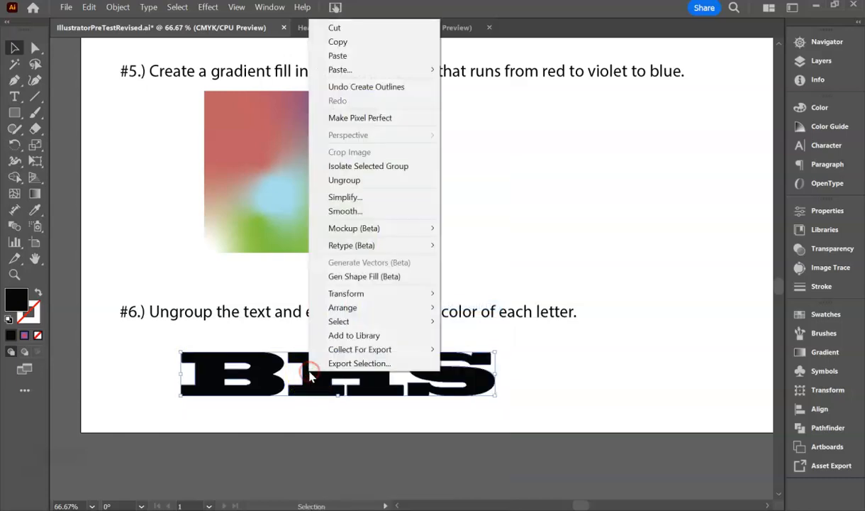
pyautogui.click(395, 180)
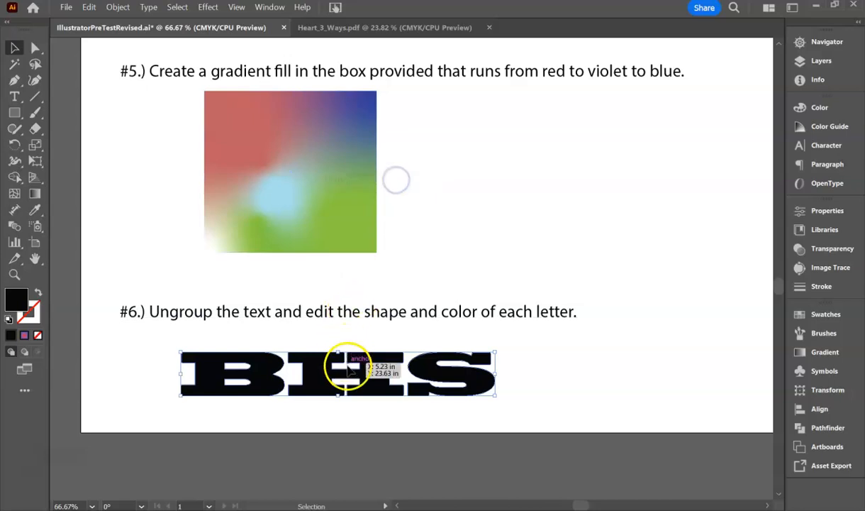
pyautogui.rightClick(348, 374)
pyautogui.click(555, 390)
# Move the letter B to the left and enlarge the letter H, making it much taller
pyautogui.click(323, 363)
pyautogui.moveTo(232, 388); pyautogui.dragTo(190, 392)
pyautogui.moveTo(345, 352); pyautogui.dragTo(311, 319)
pyautogui.moveTo(370, 367); pyautogui.dragTo(389, 384)
# Enlarge and tilt the letter S so it overlaps the H's lower right, and fill it with pinkish red
pyautogui.click(410, 355)
pyautogui.moveTo(469, 321); pyautogui.dragTo(508, 292)
pyautogui.moveTo(498, 327); pyautogui.dragTo(446, 345)
pyautogui.doubleClick(21, 299)
pyautogui.click(388, 190)
pyautogui.click(559, 178)
# Fill the letter B with light pink (FCBED0) and stretch it to about four times its height
pyautogui.click(193, 370)
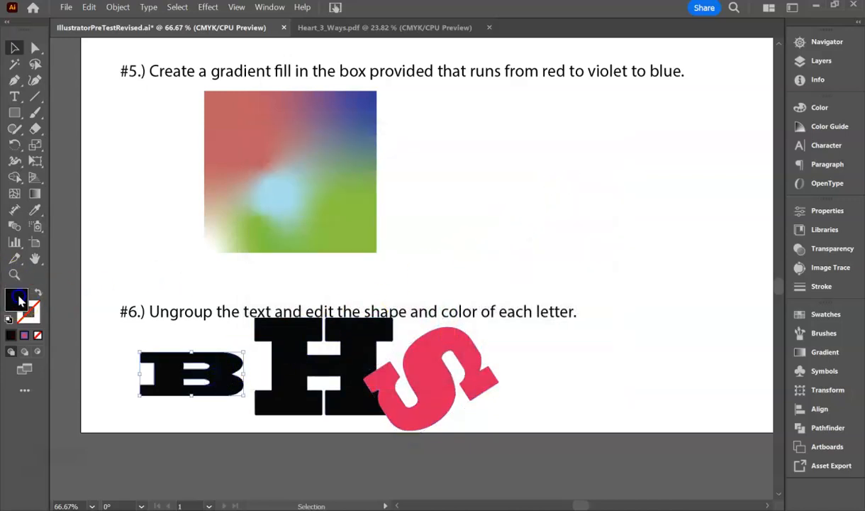
pyautogui.doubleClick(20, 299)
pyautogui.click(297, 177)
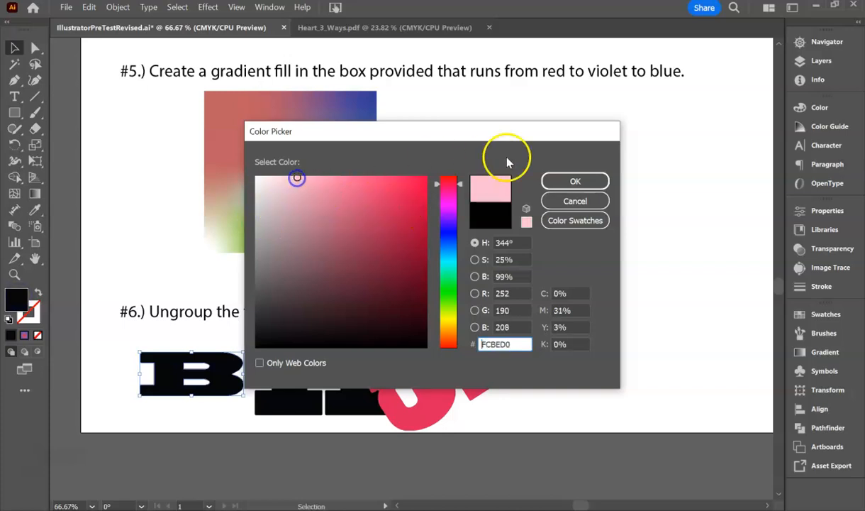
pyautogui.click(578, 181)
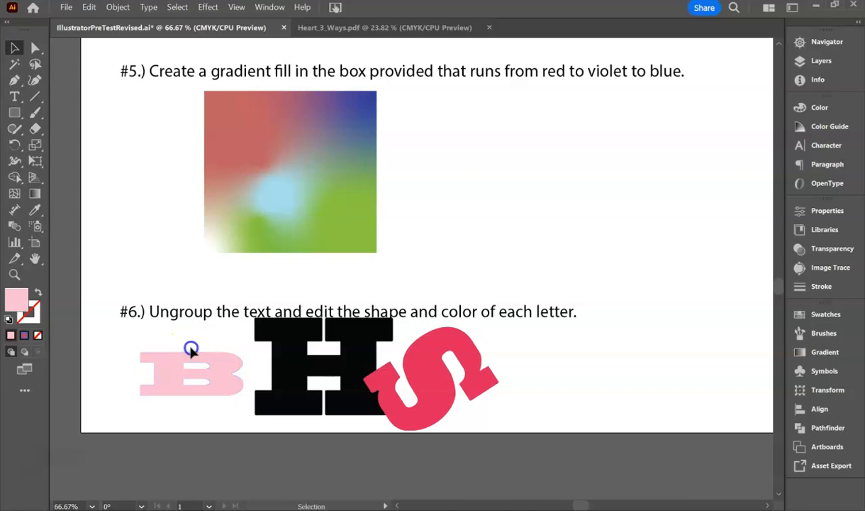
pyautogui.moveTo(192, 353); pyautogui.dragTo(172, 265)
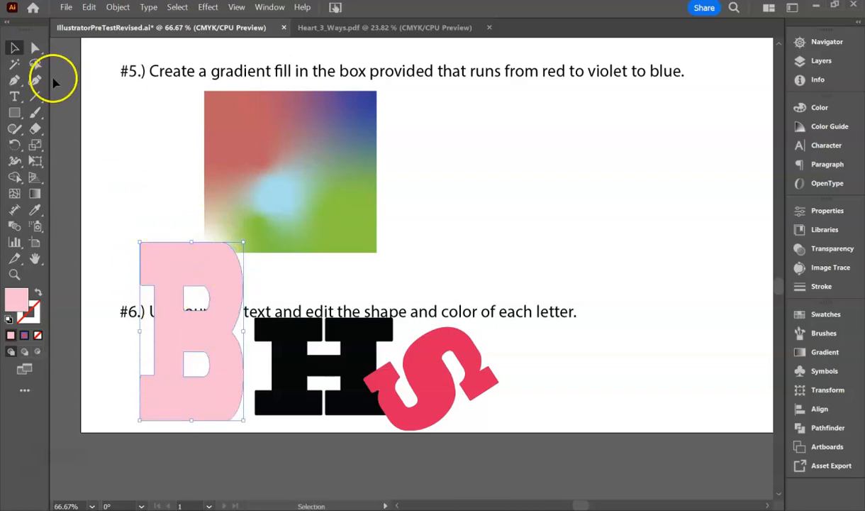
# Delete anchor points along the B's upper-left corner and left side to give it a slanted top and straight left edge
pyautogui.click(14, 83)
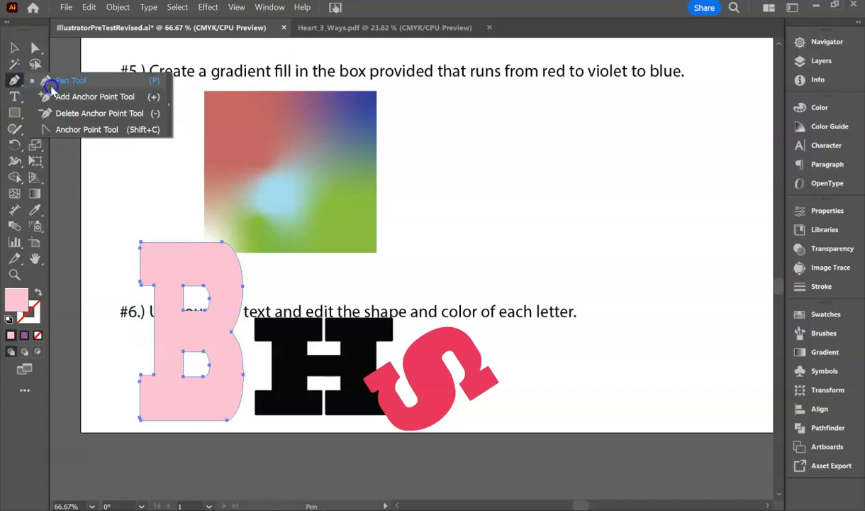
pyautogui.click(79, 112)
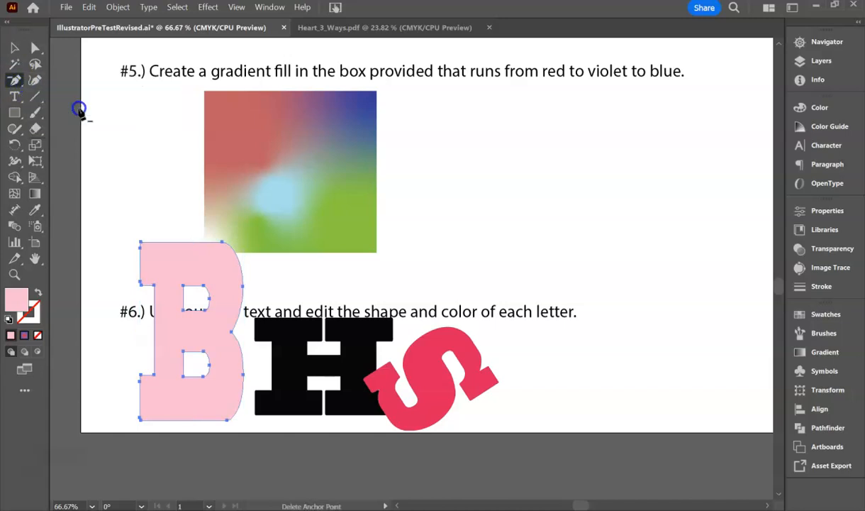
pyautogui.click(140, 242)
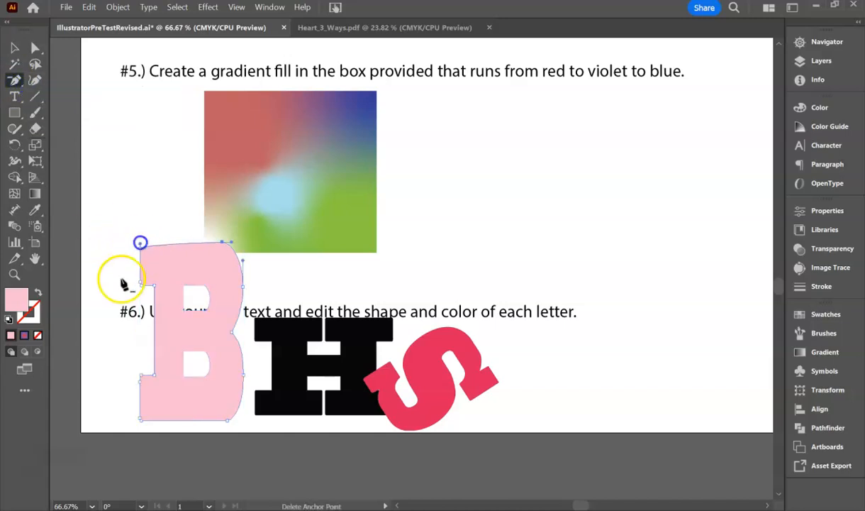
pyautogui.click(141, 245)
pyautogui.click(157, 290)
pyautogui.click(161, 385)
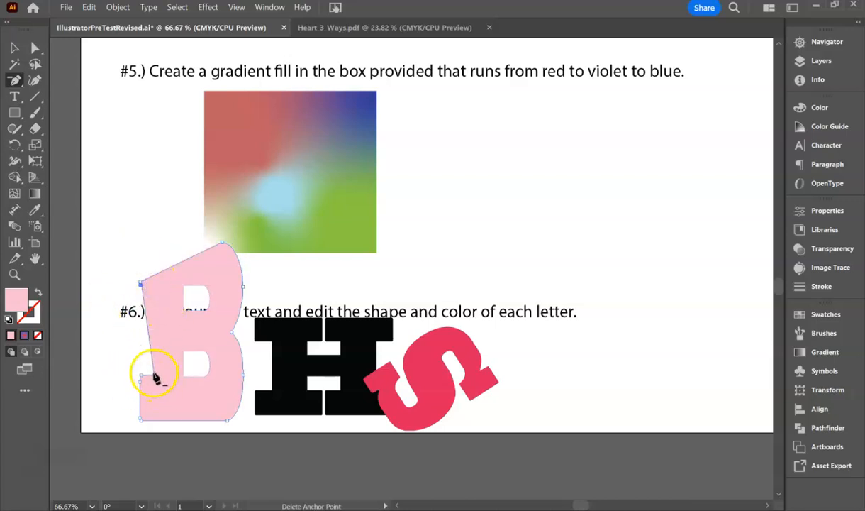
pyautogui.click(232, 335)
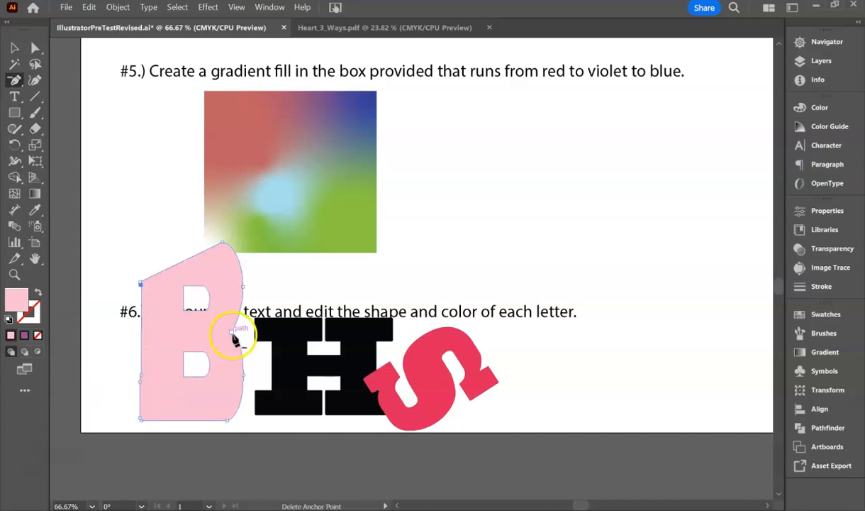
# Move the reshaped B to the right until it slightly overlaps the H, and deselect it
pyautogui.click(14, 48)
pyautogui.click(213, 186)
pyautogui.moveTo(161, 309); pyautogui.dragTo(204, 310)
pyautogui.click(597, 267)
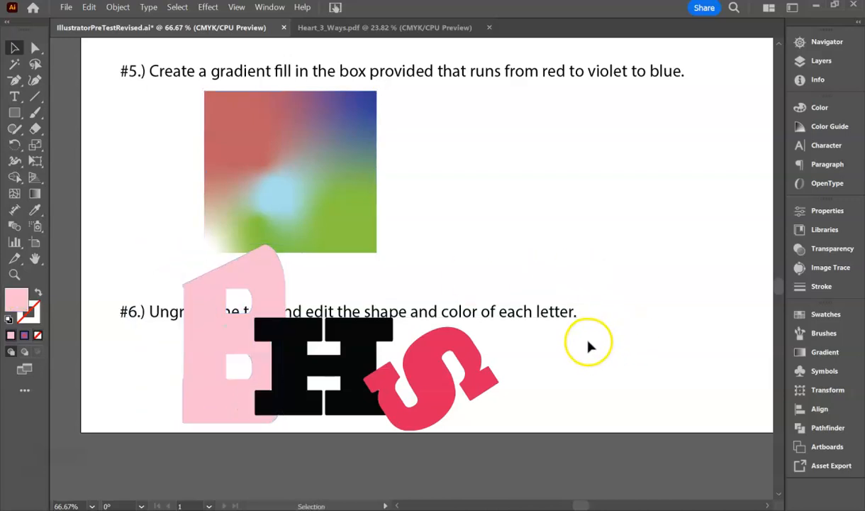
# Review the completed pre-test exercises from #6 back up to #1
pyautogui.scroll(10, 588, 345)
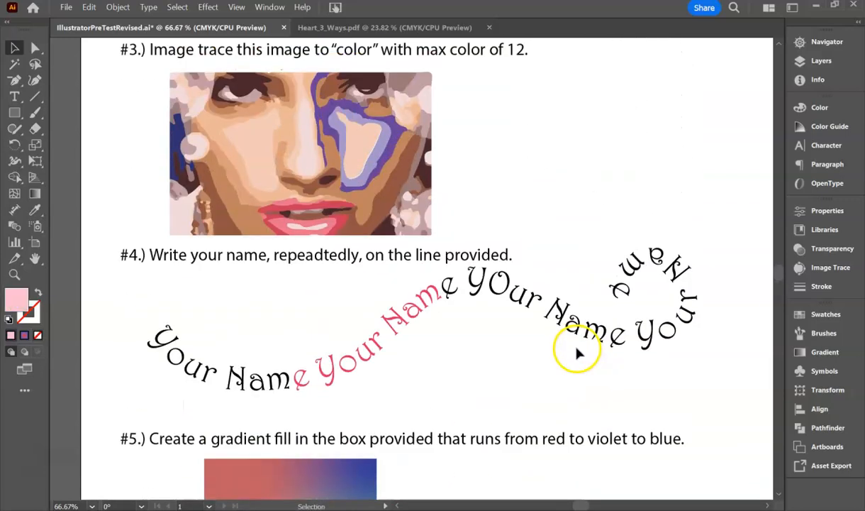
pyautogui.scroll(10, 576, 352)
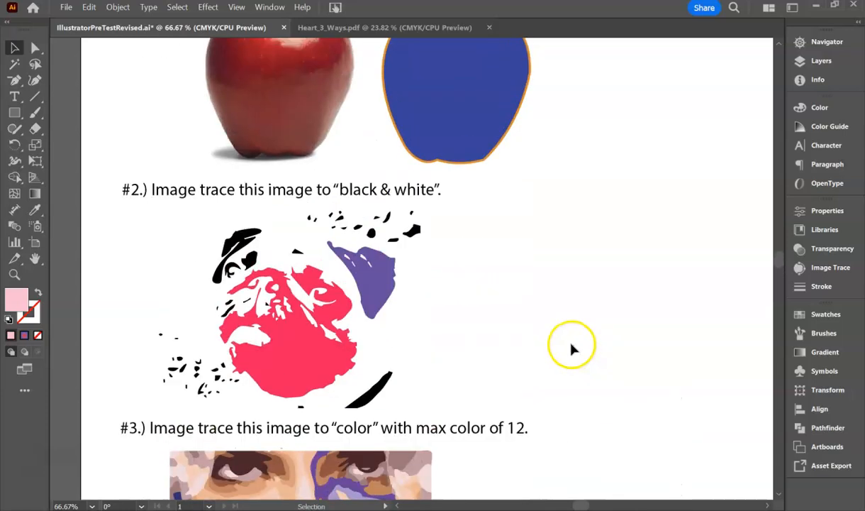
pyautogui.scroll(6, 572, 347)
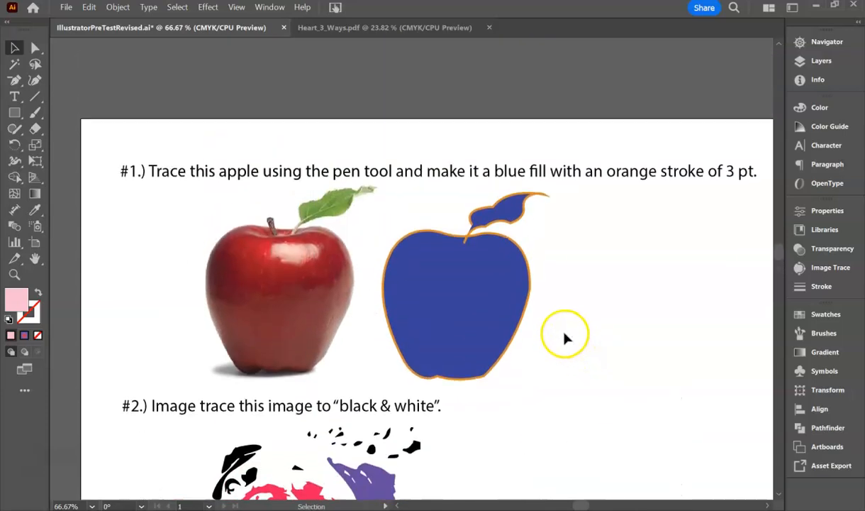
pyautogui.scroll(-4, 565, 339)
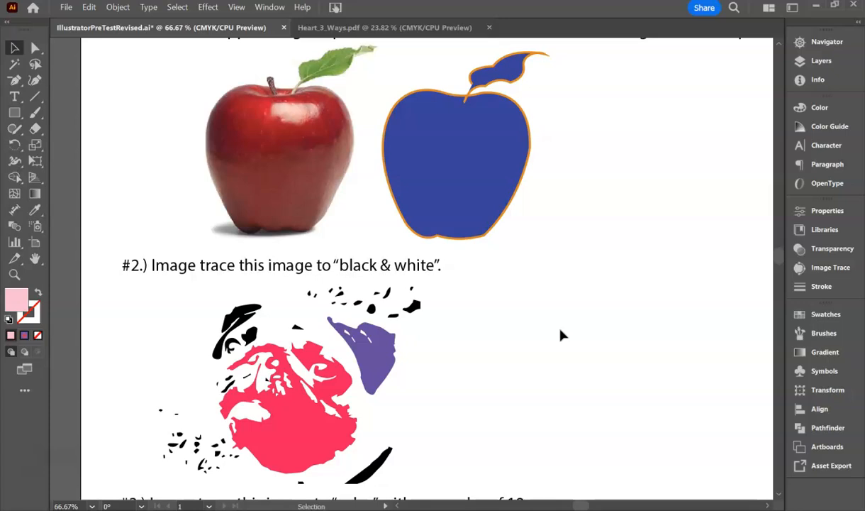